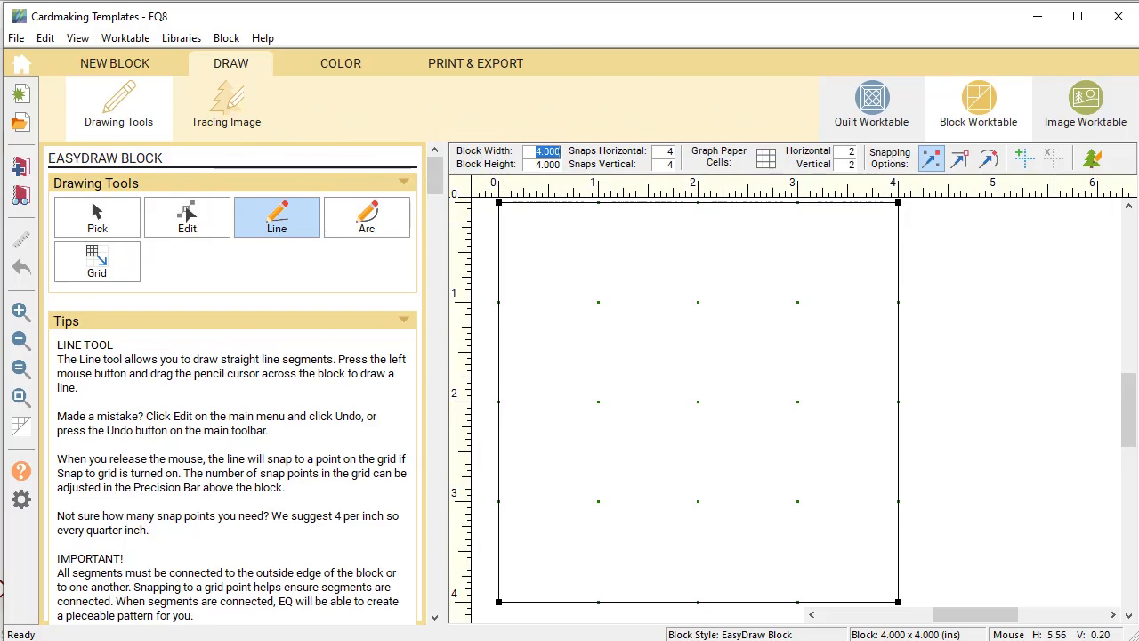
Set the block size to 2.5 by 1.5 inches with 10 horizontal and 5 vertical snaps
text(2)
key(Tab)
text(1.5)
key(Tab)
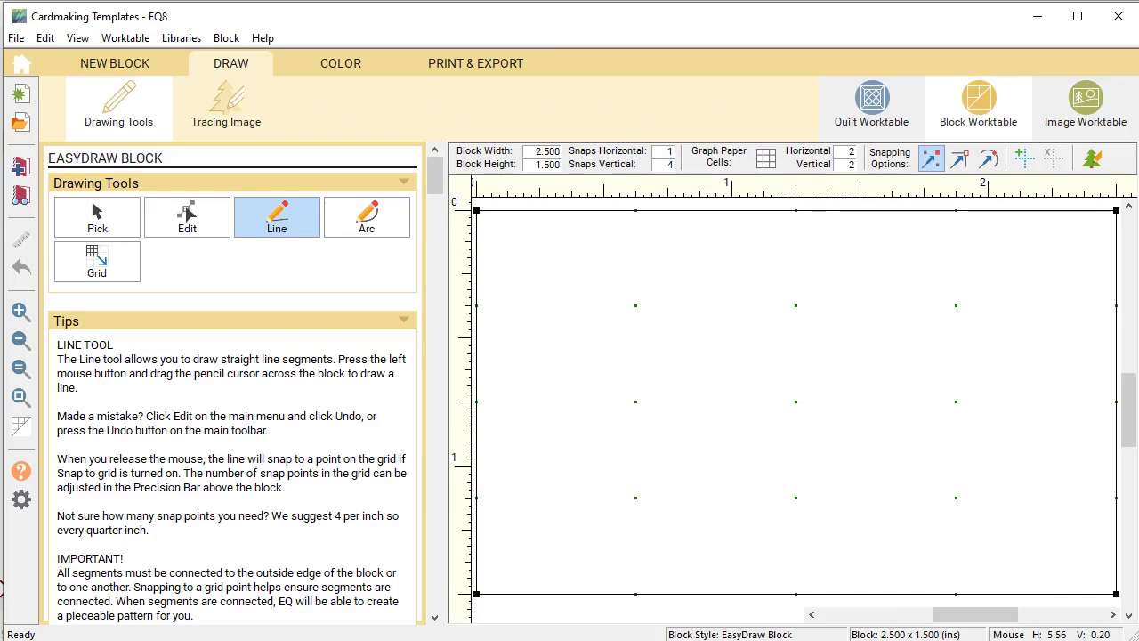
key(Tab)
click(931, 160)
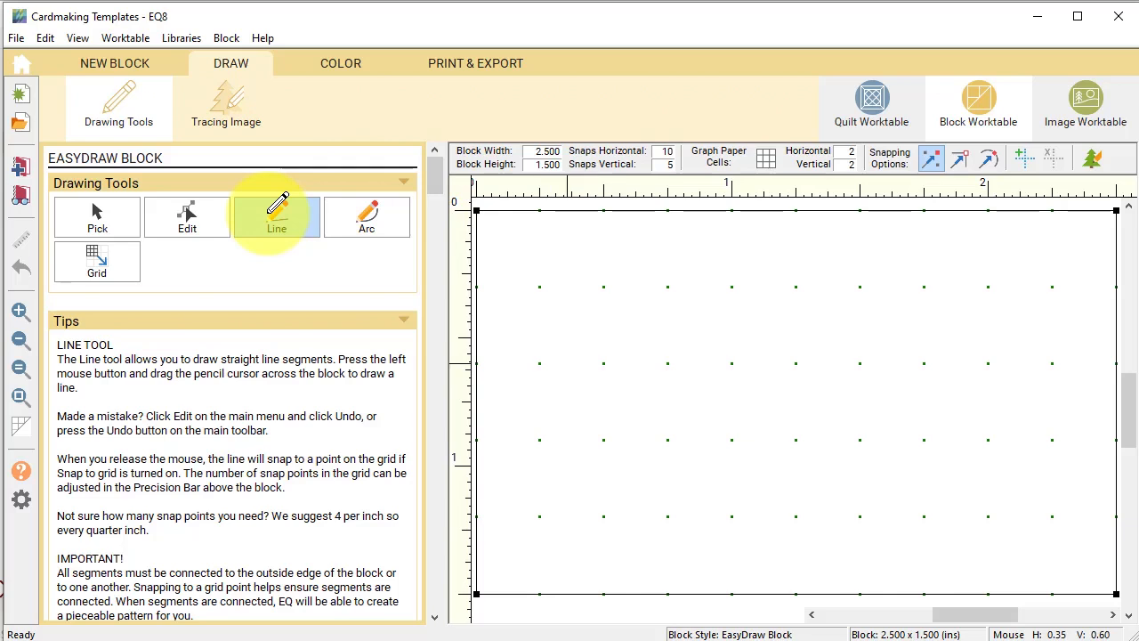
Draw seven parallel diagonal lines rising from lower left to upper right across the block, two snap points apart, with the Line tool
click(276, 212)
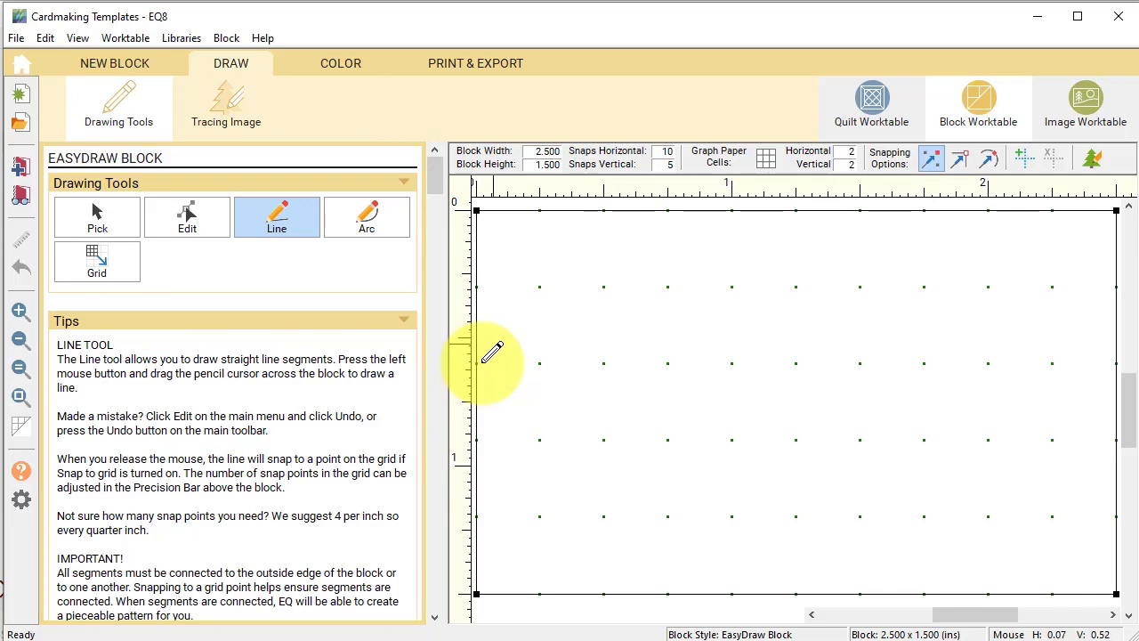
mouse_move(477, 363)
mouse_down()
mouse_move(592, 253)
mouse_move(611, 197)
mouse_move(603, 211)
mouse_up()
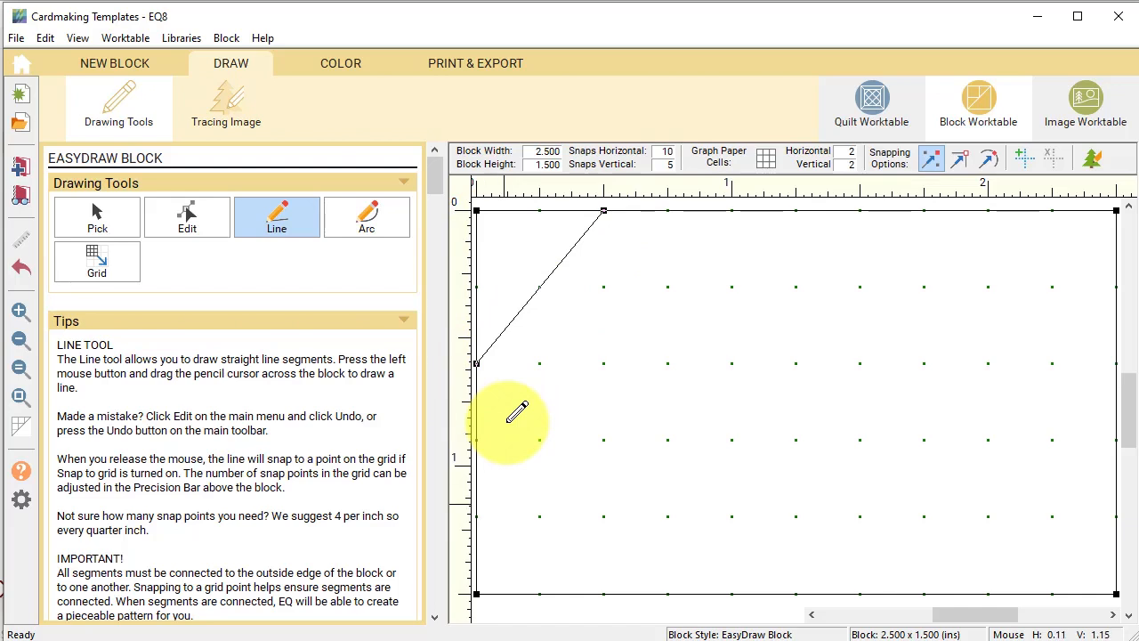
mouse_move(479, 517)
mouse_down()
mouse_move(559, 438)
mouse_move(715, 208)
mouse_move(732, 211)
mouse_up()
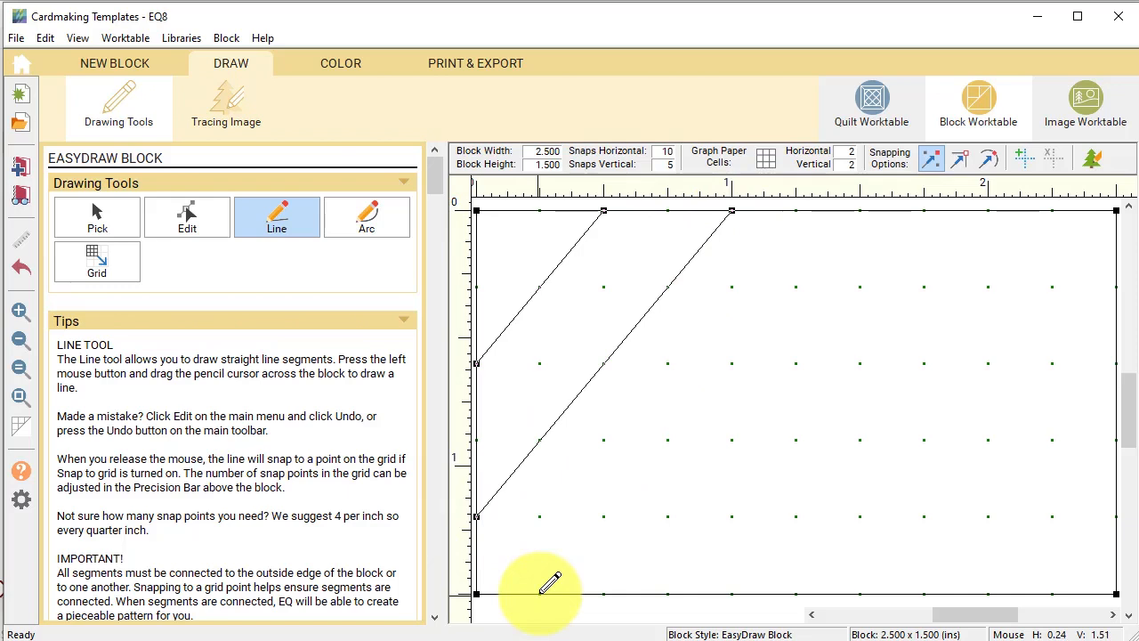
drag(540, 593, 860, 211)
mouse_move(668, 594)
mouse_down()
mouse_move(992, 255)
mouse_move(988, 211)
mouse_up()
mouse_move(796, 593)
mouse_down()
mouse_move(1094, 216)
mouse_move(1116, 211)
mouse_up()
mouse_move(924, 593)
mouse_down()
mouse_move(1119, 353)
mouse_move(1116, 363)
mouse_up()
drag(1066, 590, 1116, 516)
Draw seven opposite diagonal lines falling from upper left to lower right across the block to complete the diamond lattice
drag(477, 517, 539, 588)
drag(477, 363, 667, 593)
drag(477, 210, 796, 594)
mouse_move(603, 211)
mouse_down()
mouse_move(706, 419)
mouse_move(924, 593)
mouse_up()
drag(732, 211, 1052, 593)
drag(860, 211, 1116, 516)
mouse_move(988, 211)
mouse_down()
mouse_move(1119, 318)
mouse_move(1116, 363)
mouse_up()
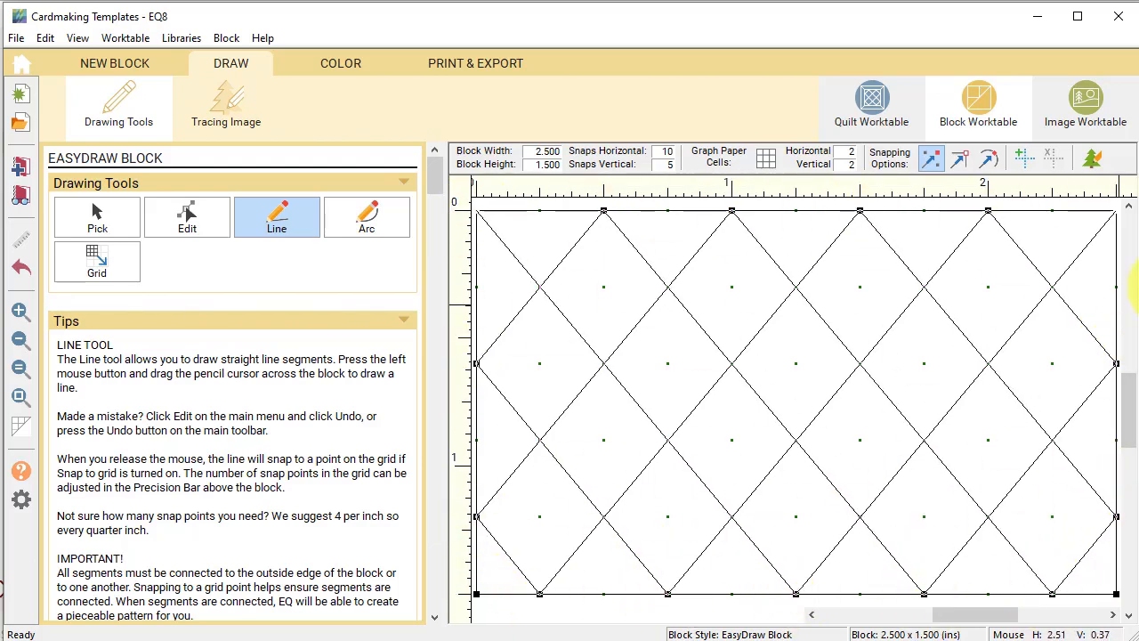
Set the block height to 2 inches to elongate the diamonds
click(534, 166)
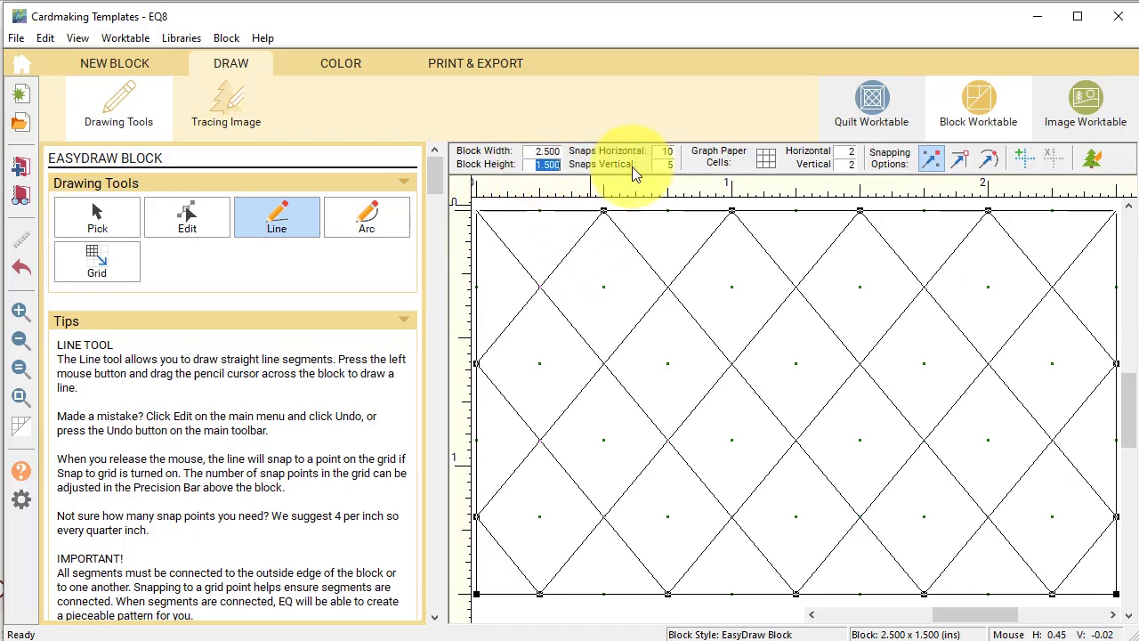
text(2)
key(Return)
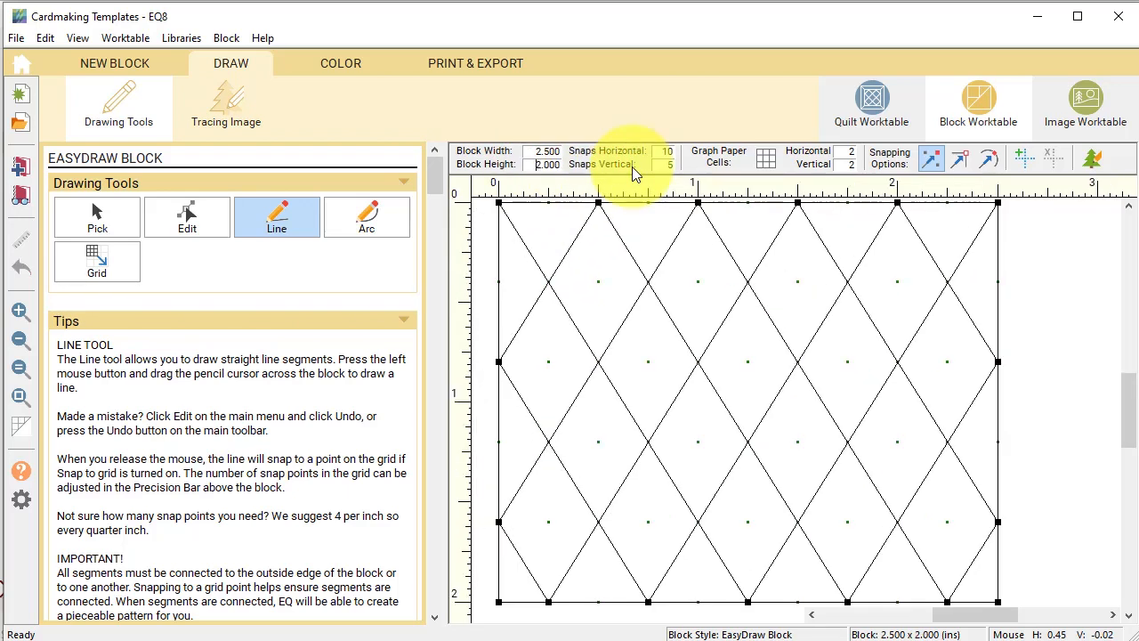
Fill all the diamond patches with light gray using the Spraycan and add the colored block to the project sketchbook
click(348, 61)
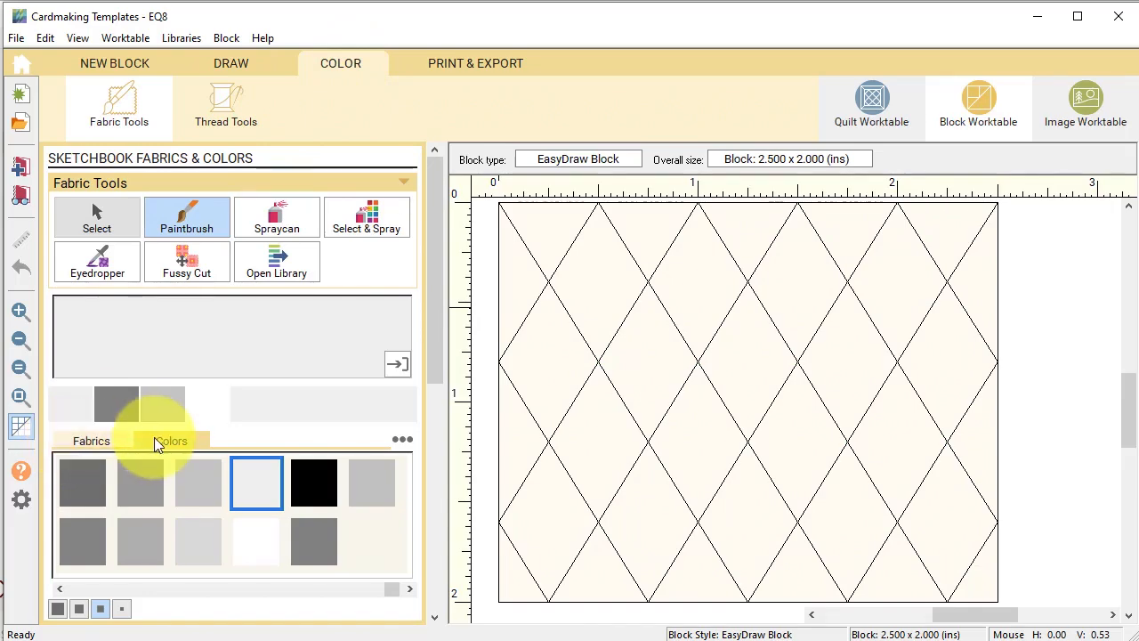
click(200, 480)
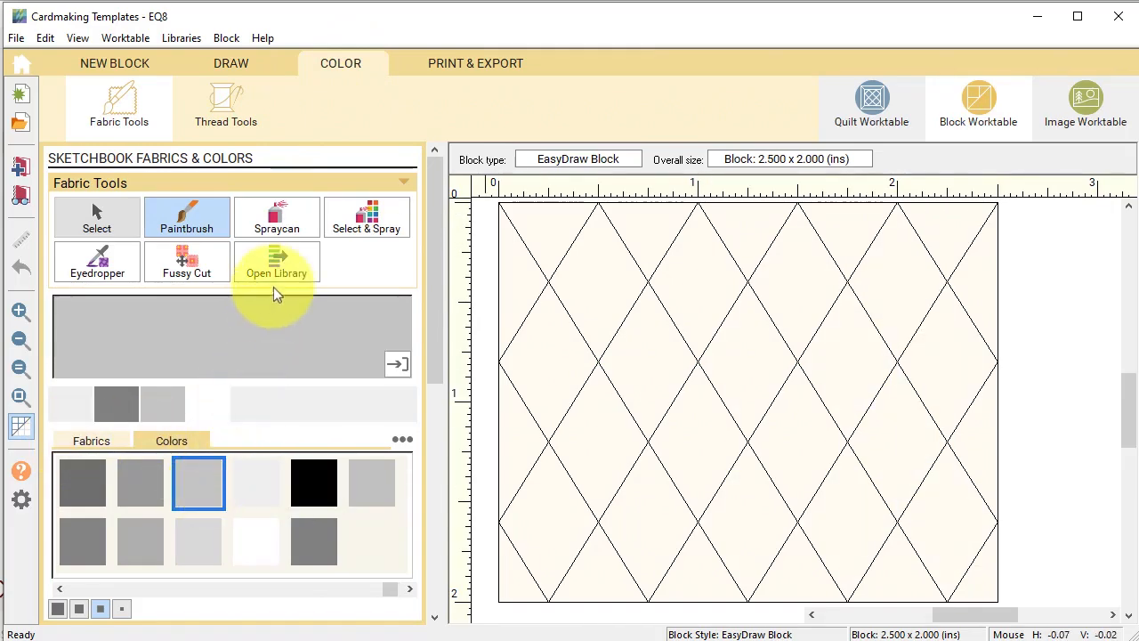
click(276, 219)
click(627, 263)
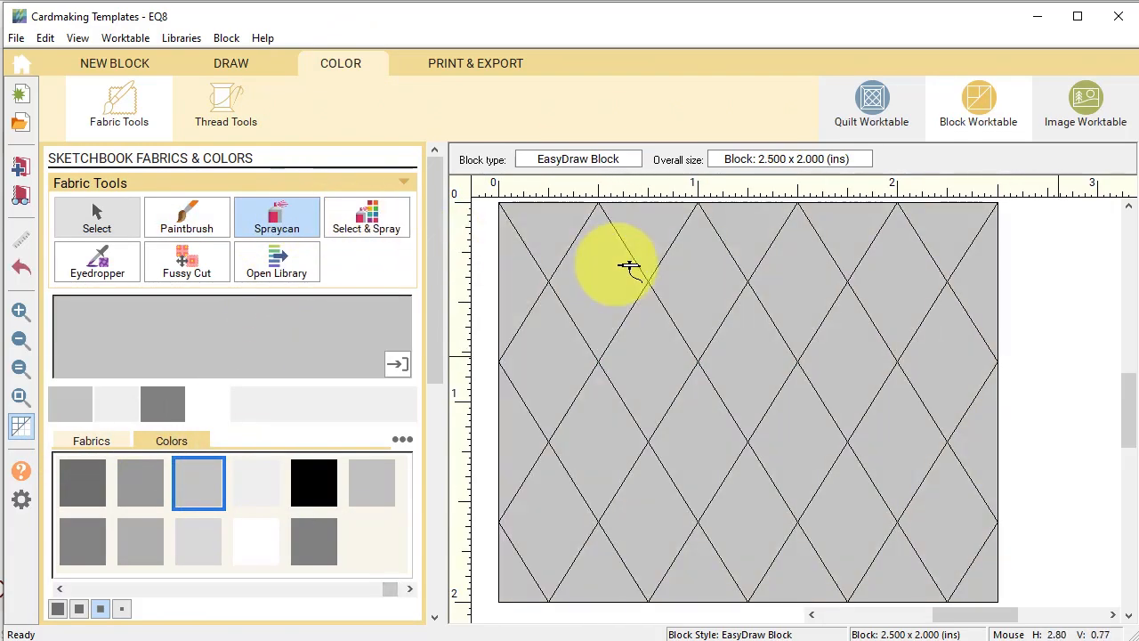
click(20, 167)
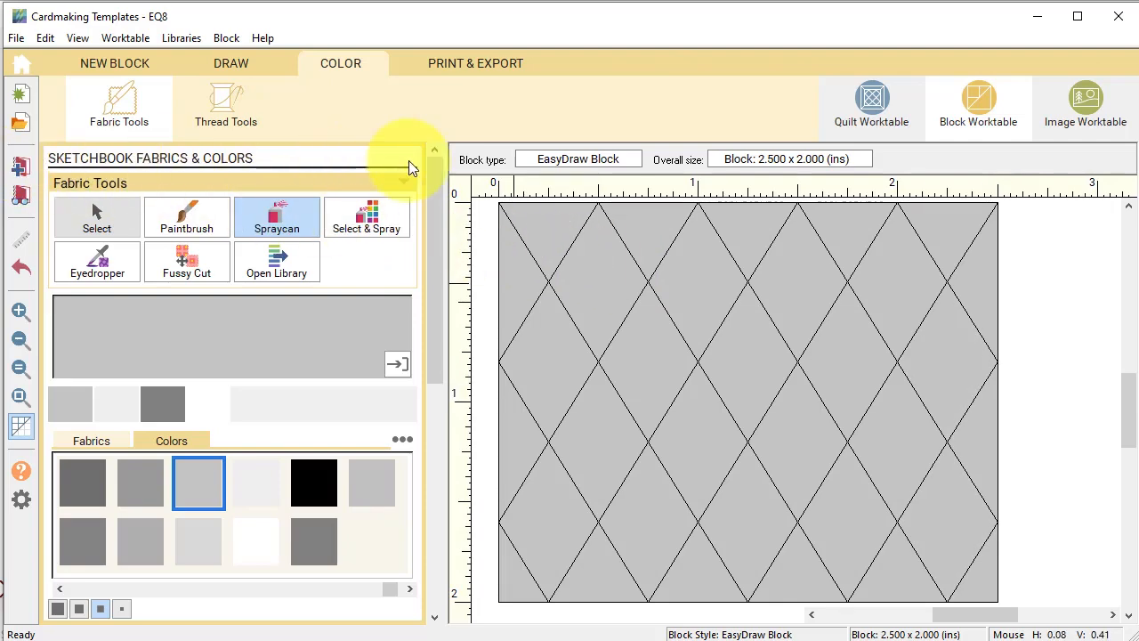
Choose CutePDF Writer as the printer in the print setup
click(481, 62)
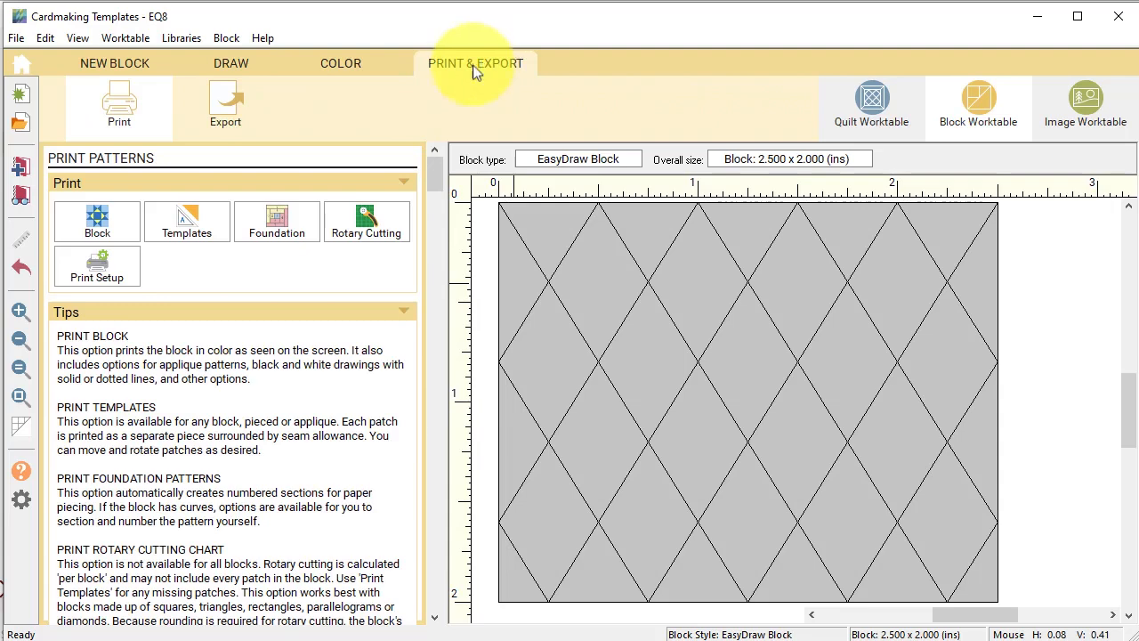
click(86, 263)
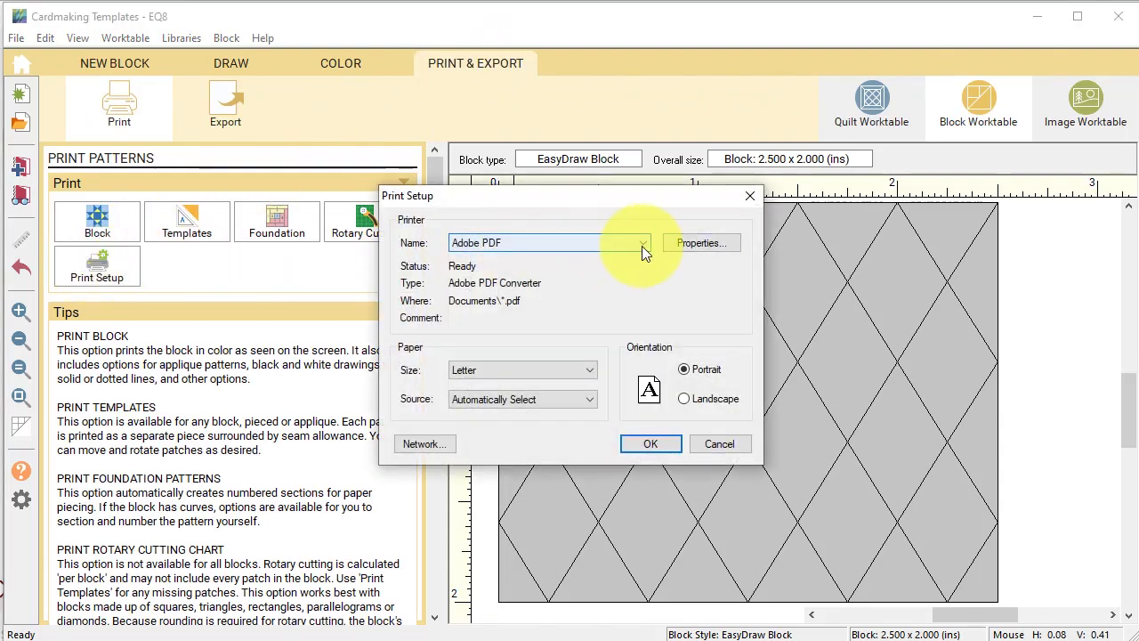
click(642, 245)
click(518, 294)
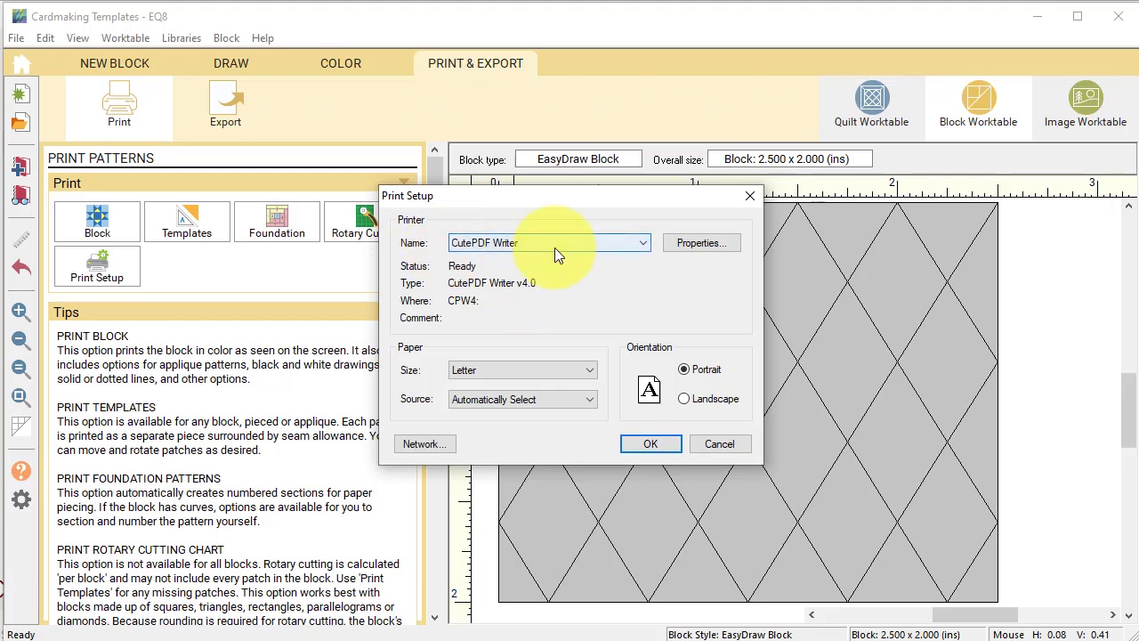
click(651, 444)
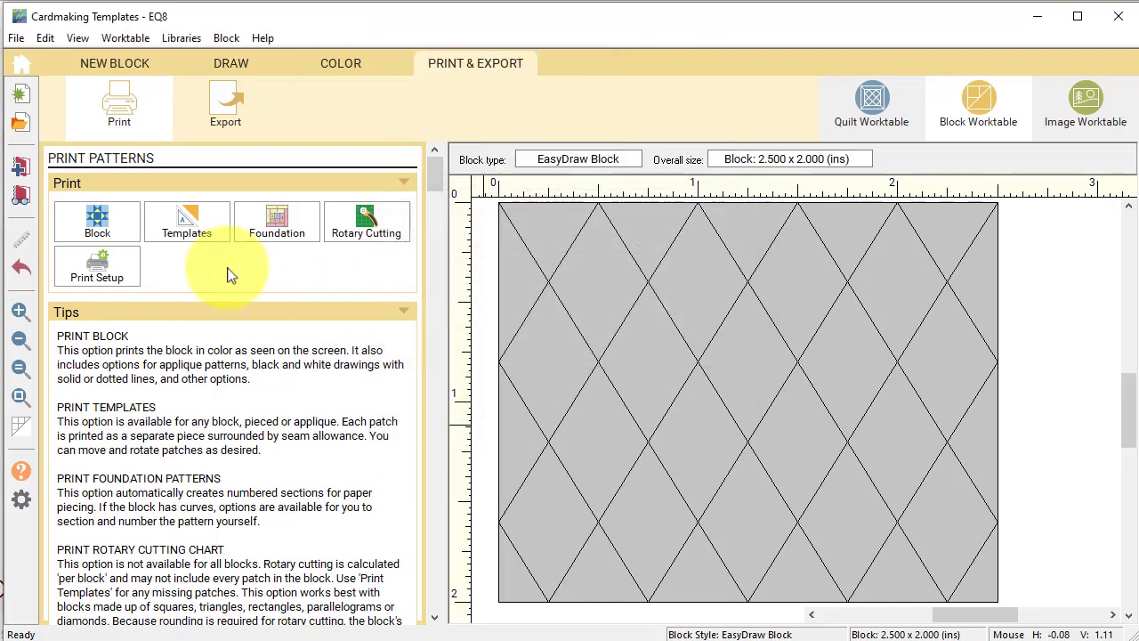
Check the block print options, preview the block in the showing-fabrics style, and send it to the PDF printer
click(105, 218)
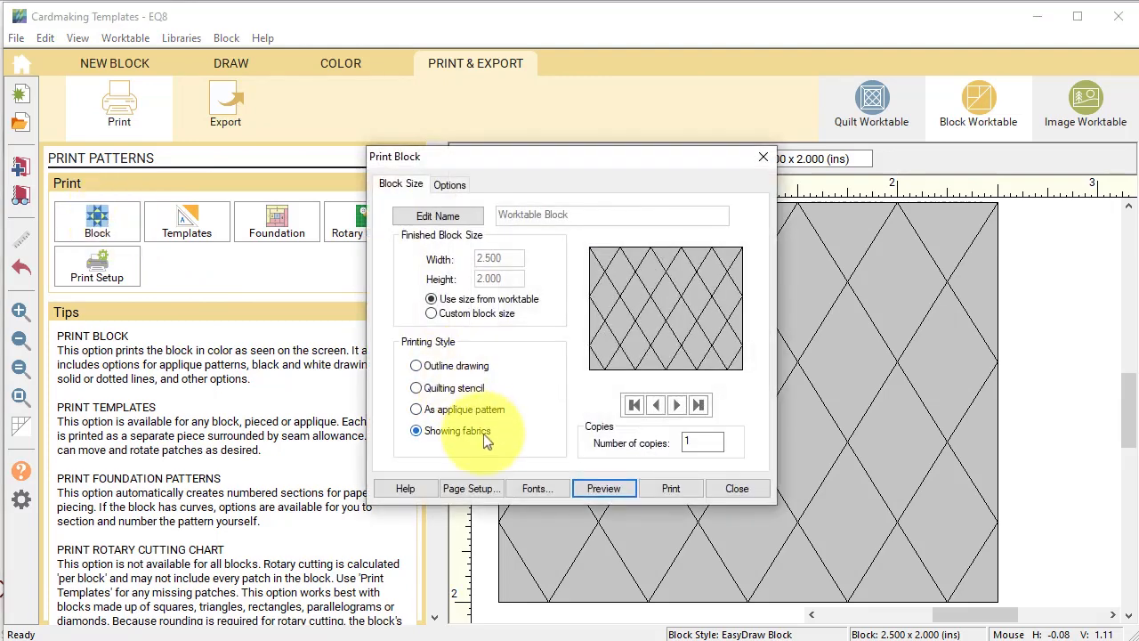
click(450, 185)
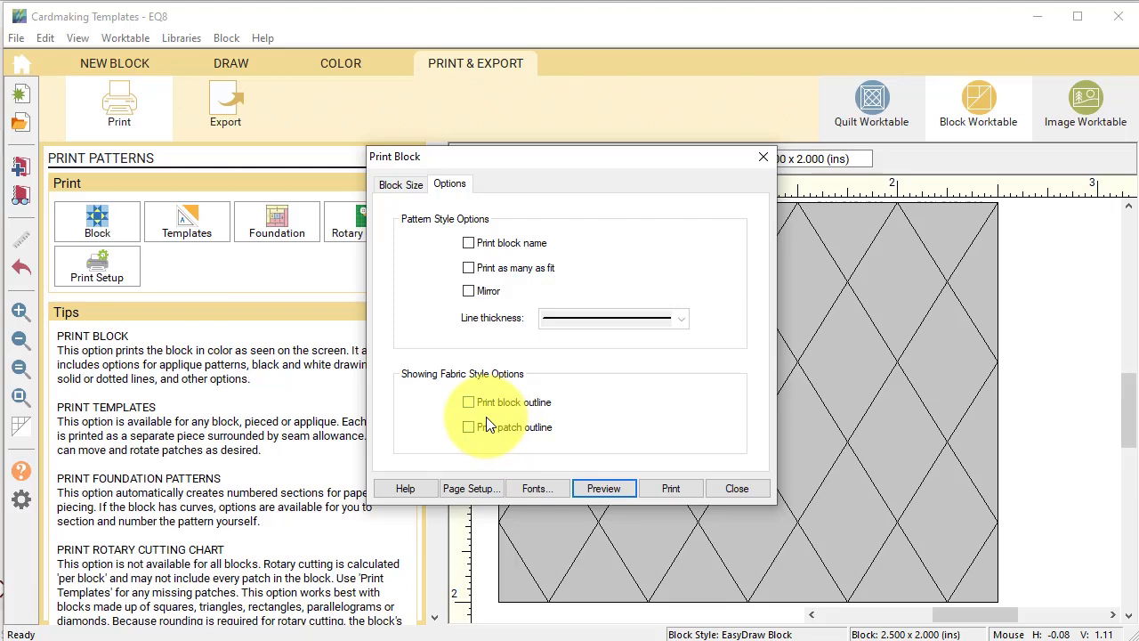
click(611, 490)
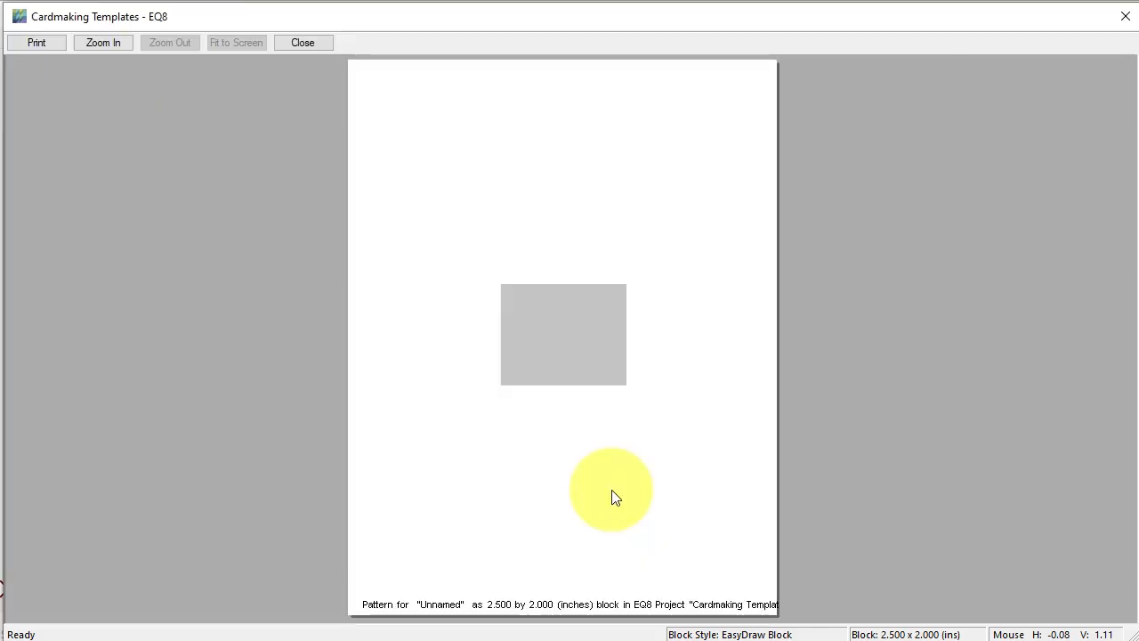
click(41, 43)
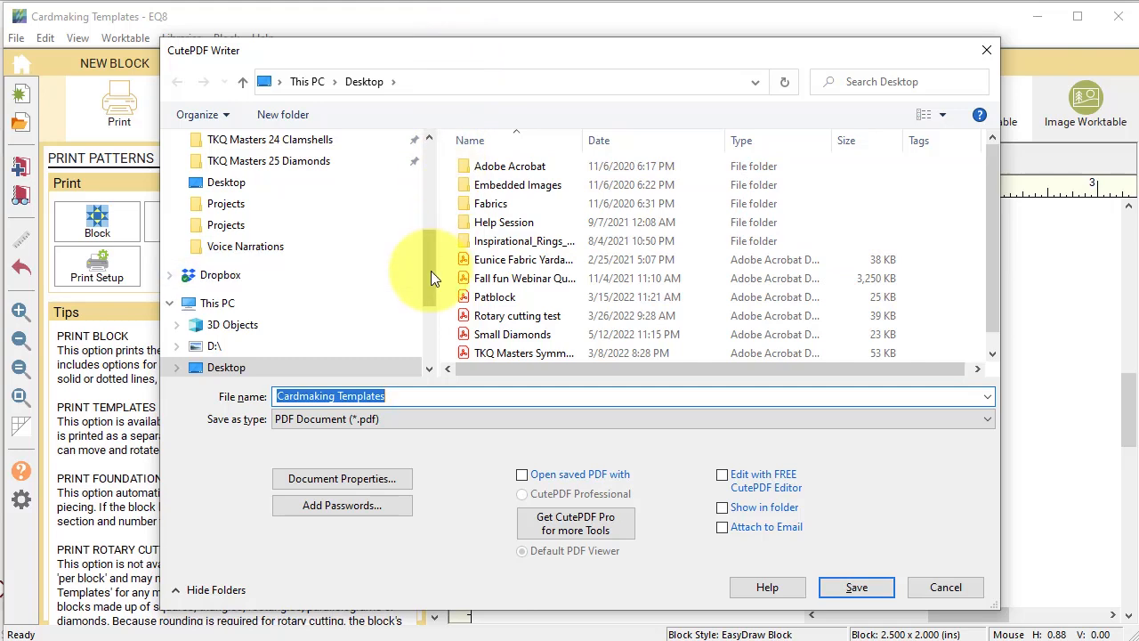
Save the PDF as EQ Diamonds in the Images folder of My EQ8
drag(431, 270, 426, 170)
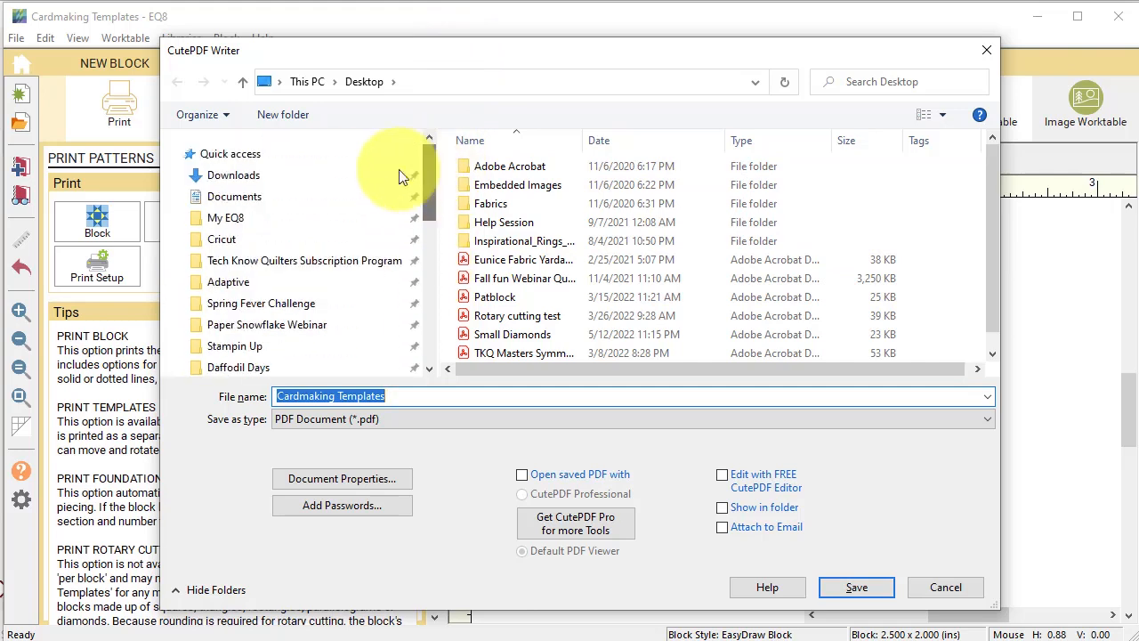
click(237, 223)
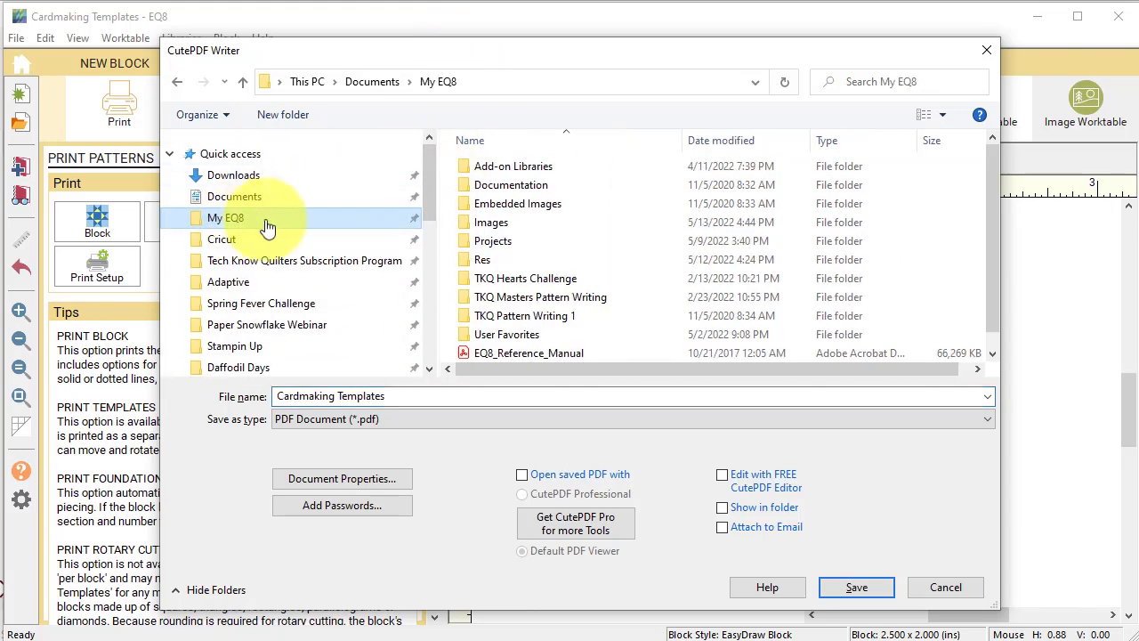
double_click(505, 221)
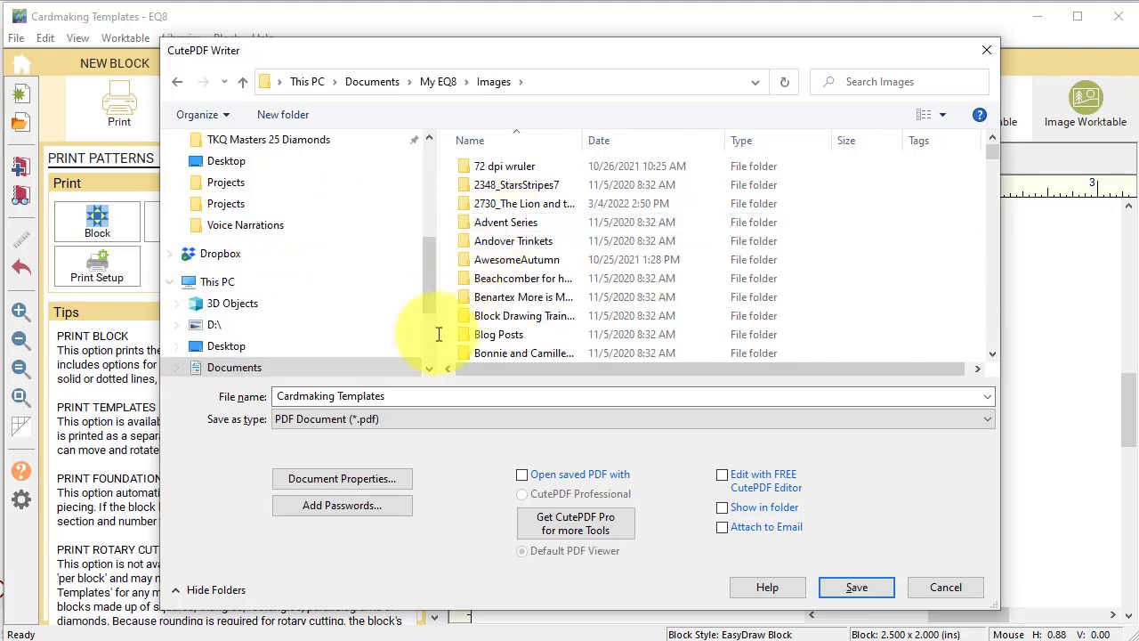
click(436, 395)
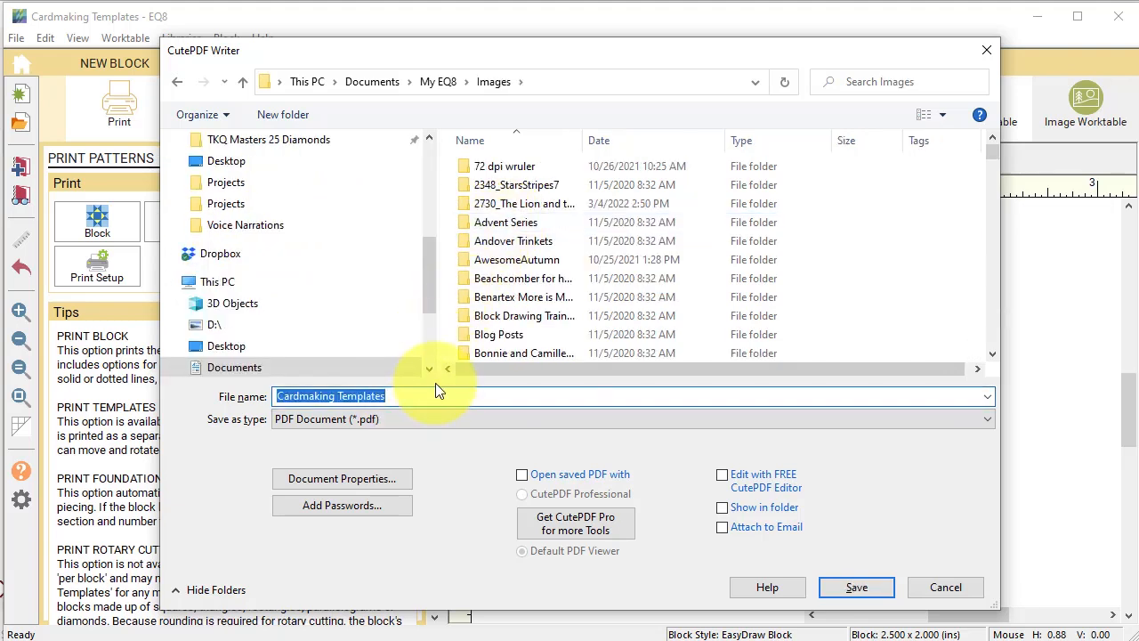
text(EQ Diamonds)
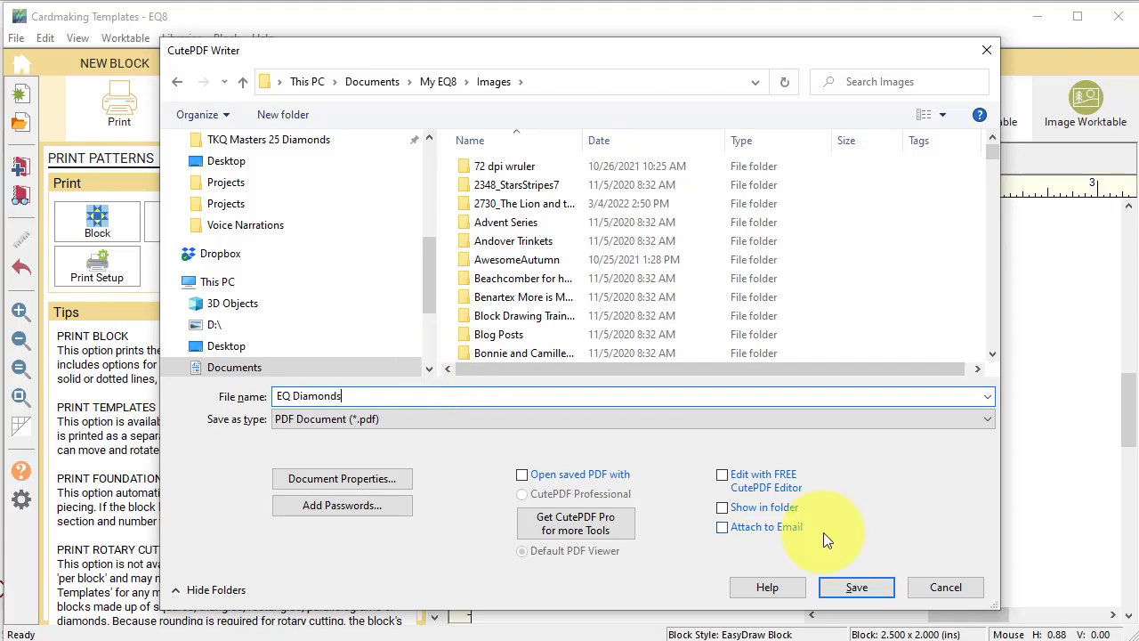
click(856, 587)
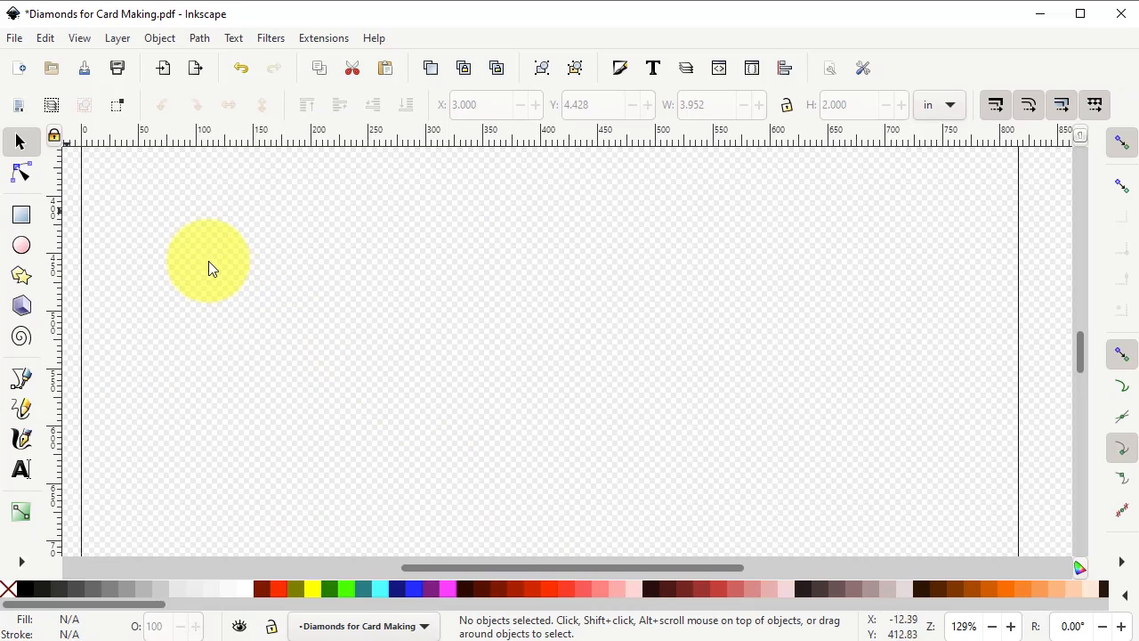
Switch to Inkscape and browse to the Images folder to choose a file to import
click(14, 37)
click(62, 255)
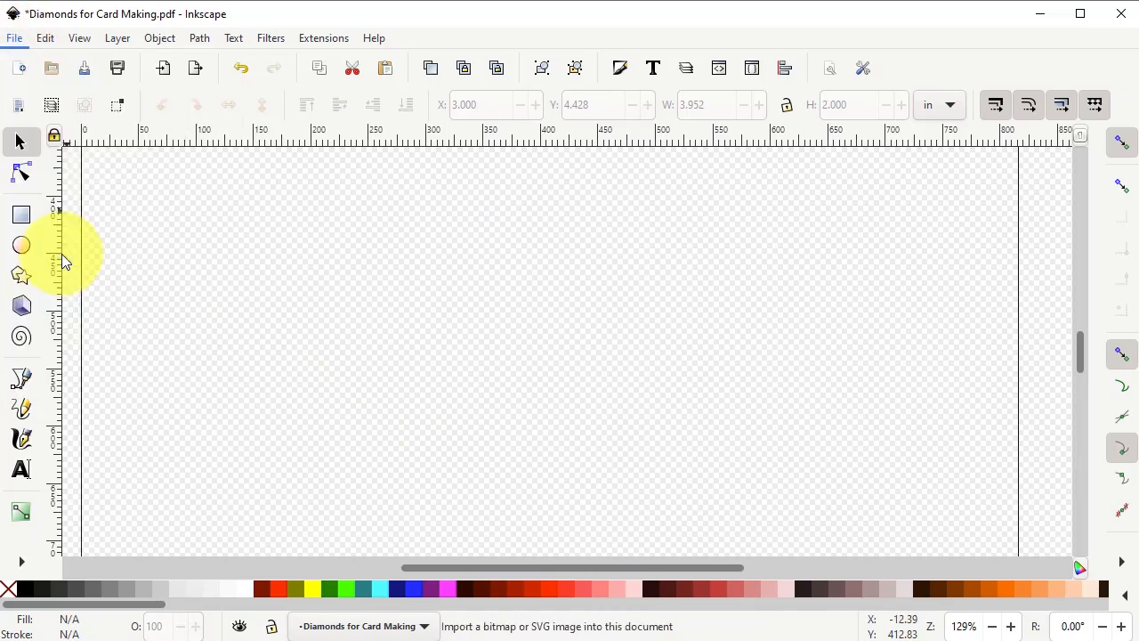
click(616, 220)
click(431, 251)
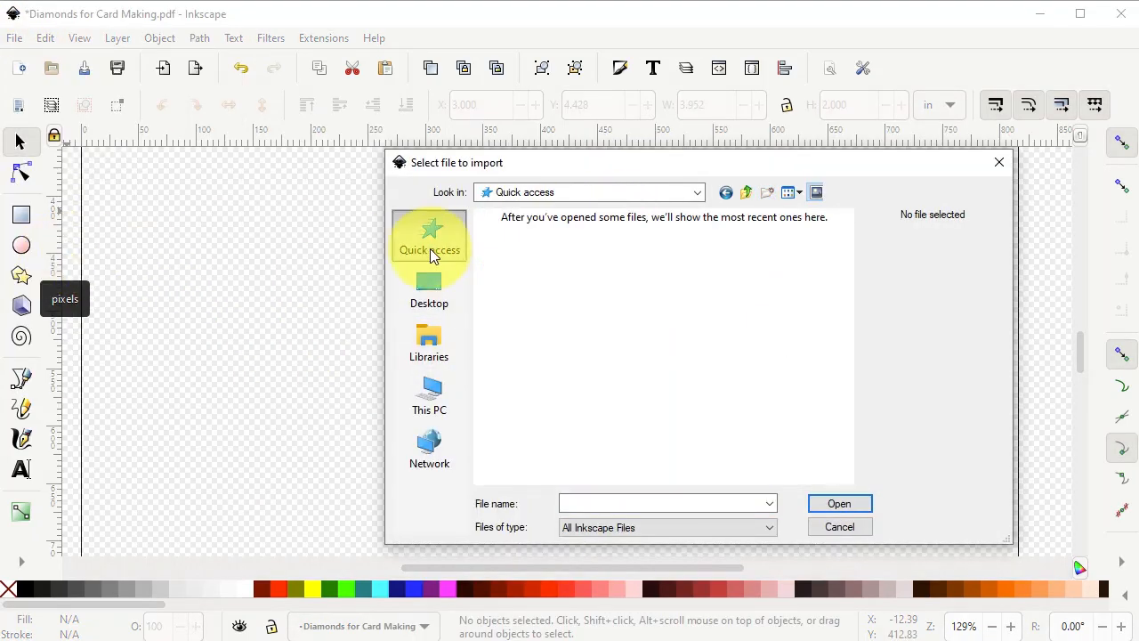
double_click(570, 350)
double_click(524, 289)
Filter the files by the date May 13, 2022 and import the EQ Diamonds PDF with the Internal import setting
click(536, 225)
click(704, 318)
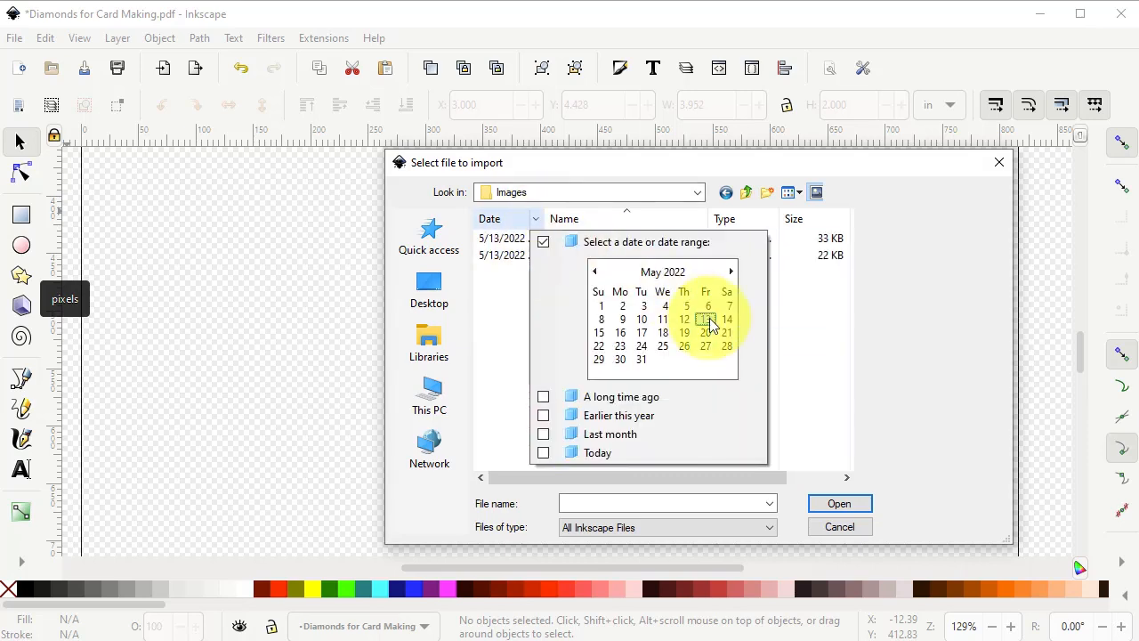
click(508, 317)
click(617, 261)
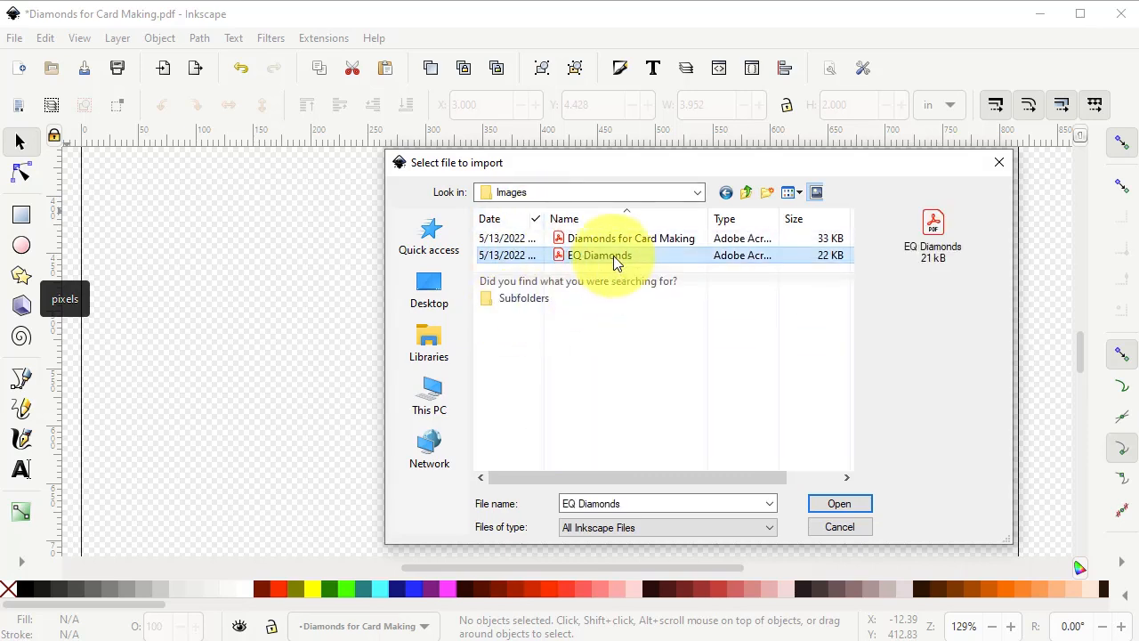
click(839, 505)
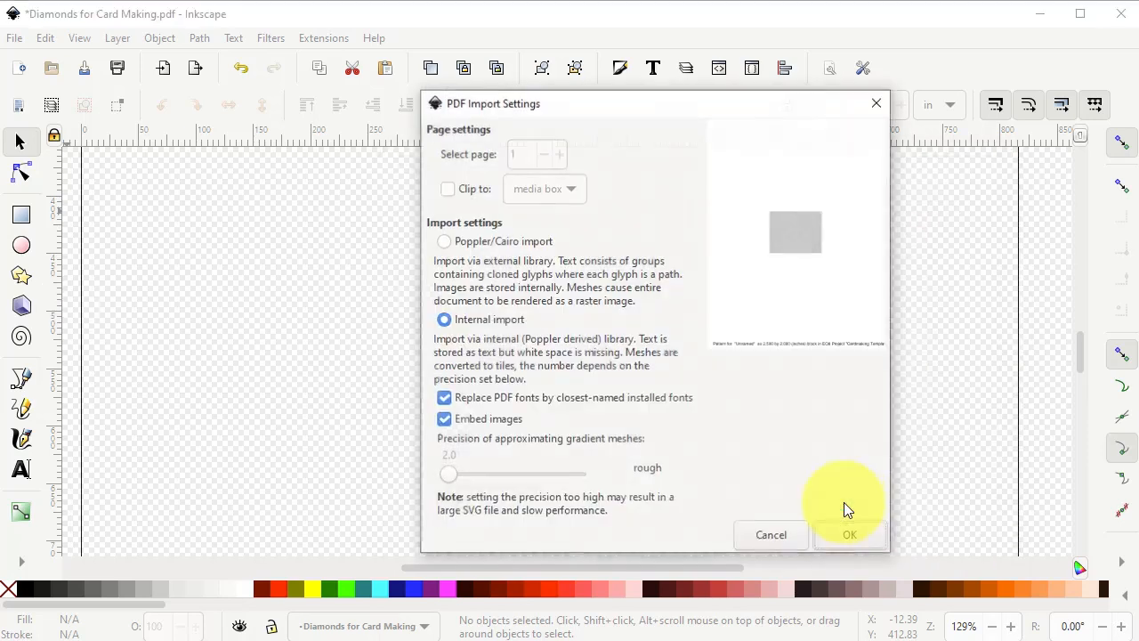
click(853, 535)
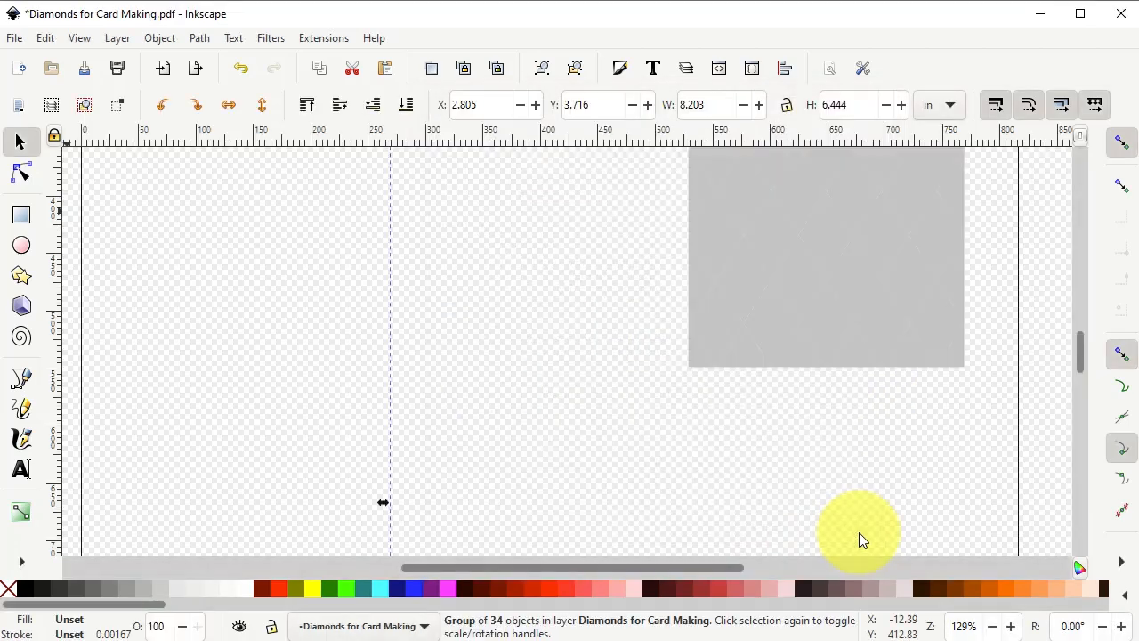
Ungroup the imported design and delete the pattern caption line below the diamond block
scroll(571, 354, down, 6)
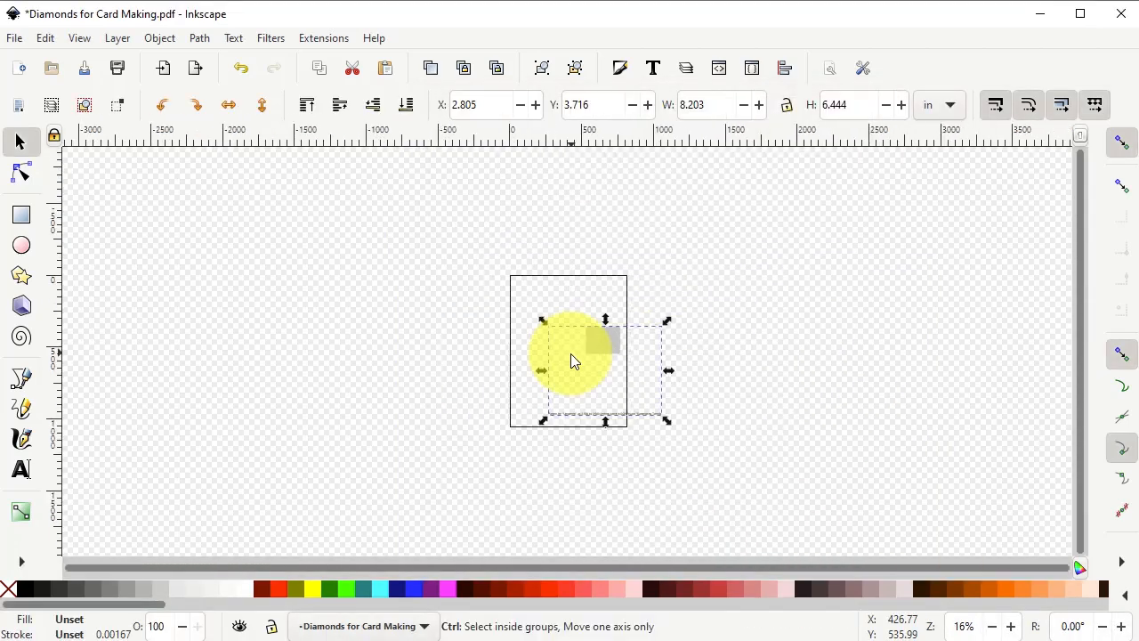
scroll(572, 355, up, 2)
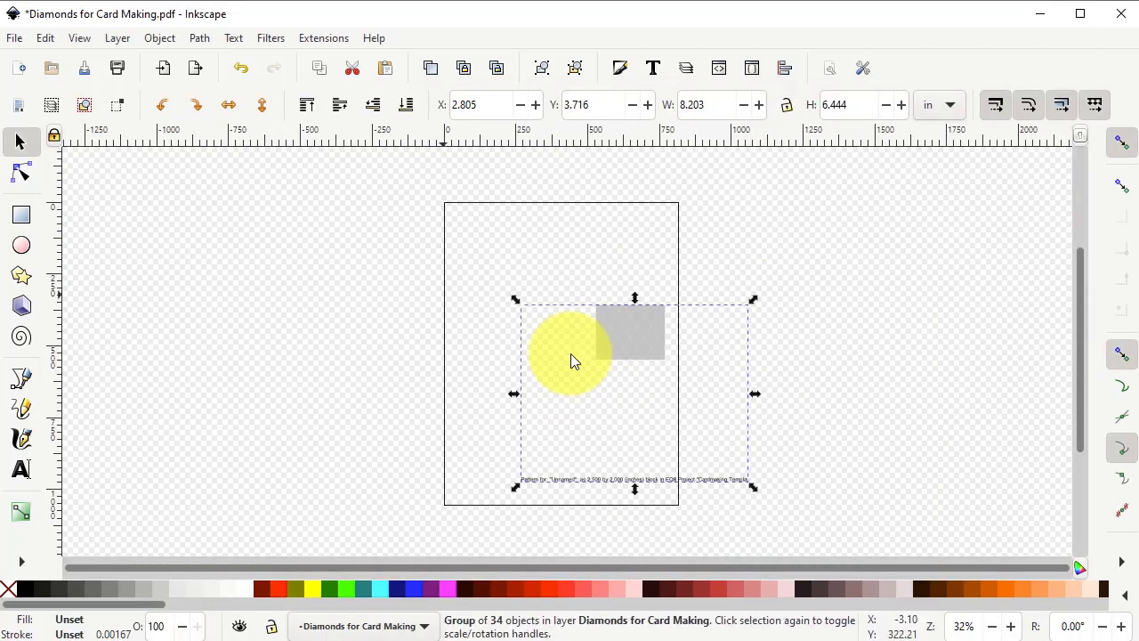
click(161, 45)
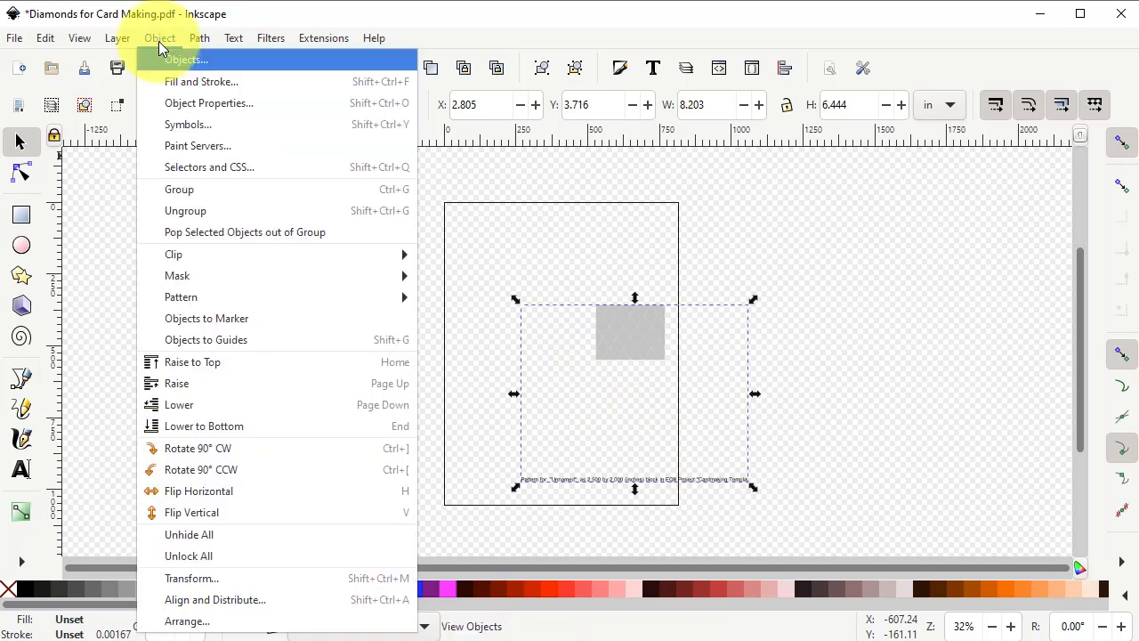
click(189, 212)
click(712, 490)
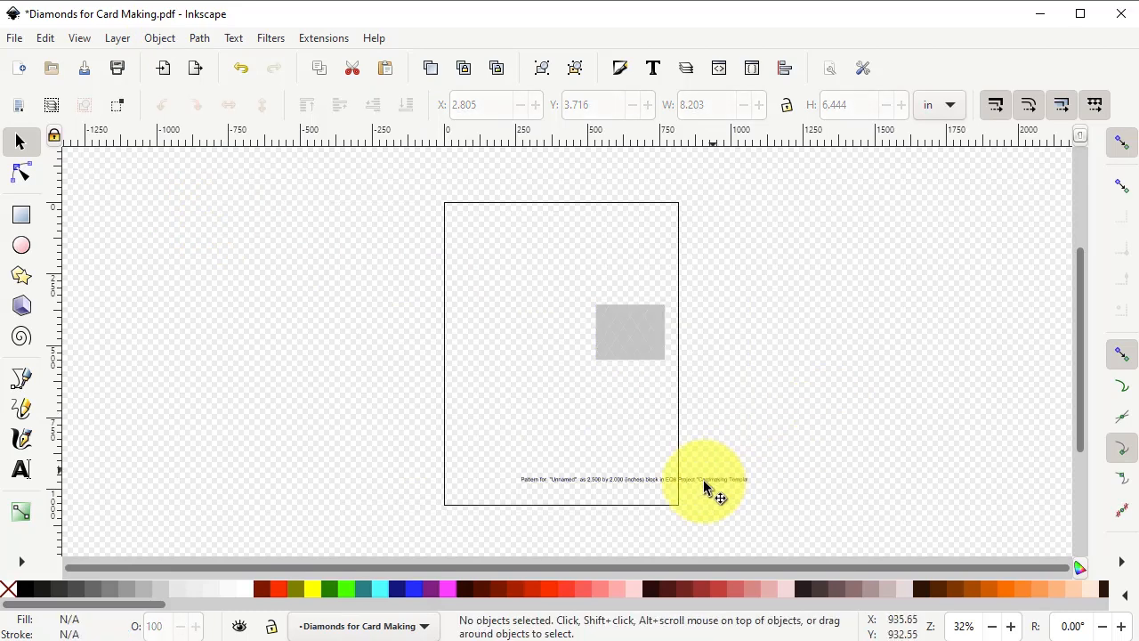
click(704, 486)
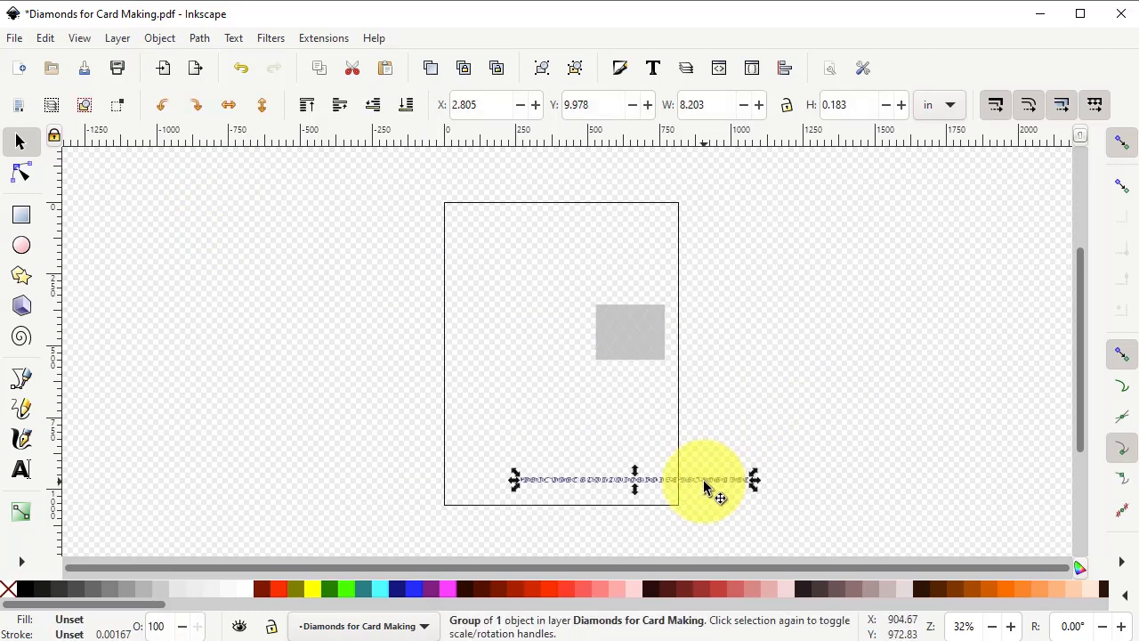
key(Delete)
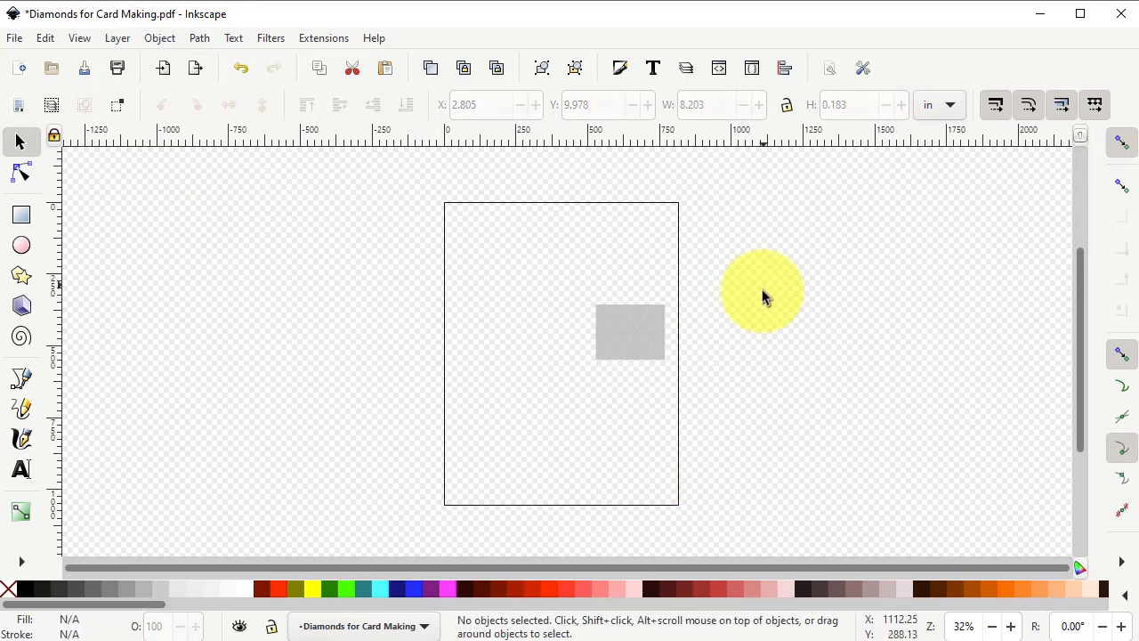
Select all pieces of the diamond block and try to ungroup them further
drag(556, 278, 708, 391)
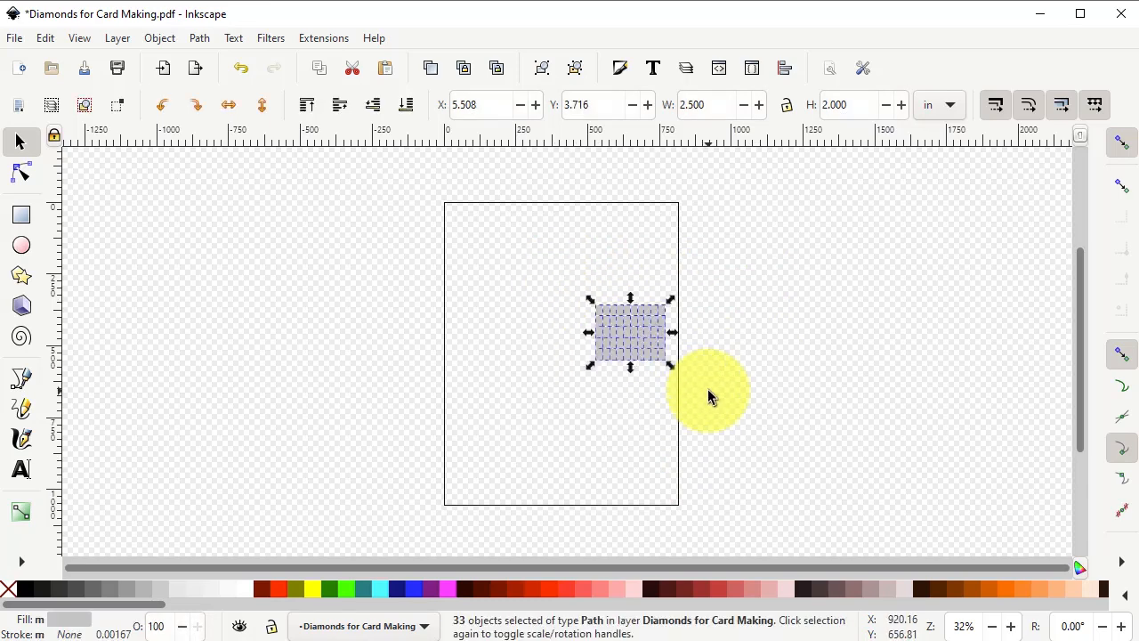
click(162, 39)
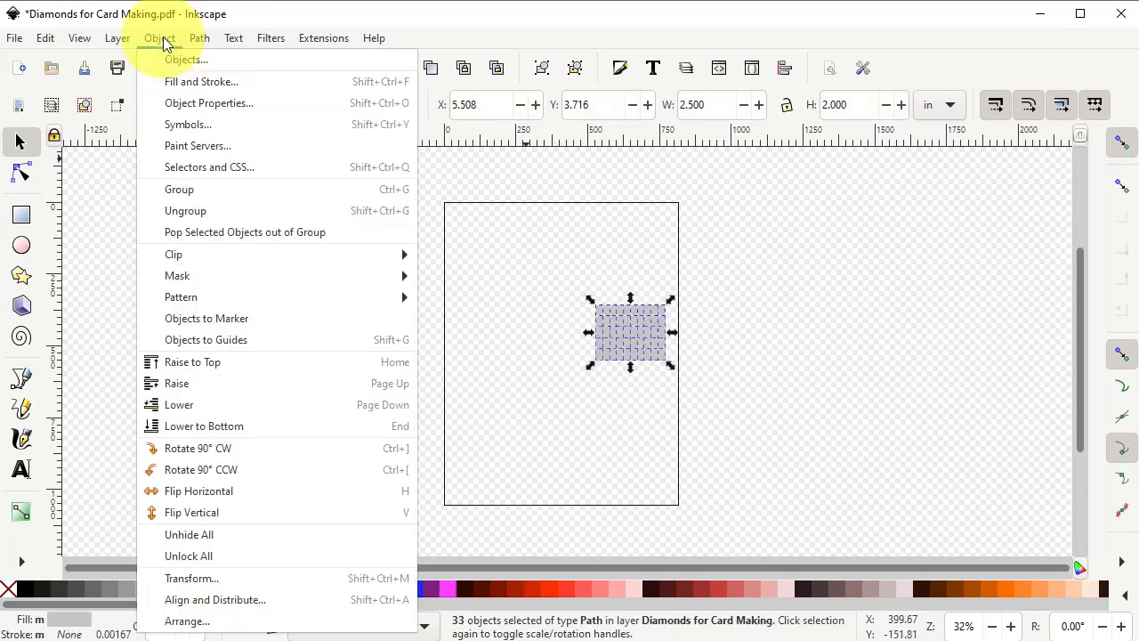
click(185, 211)
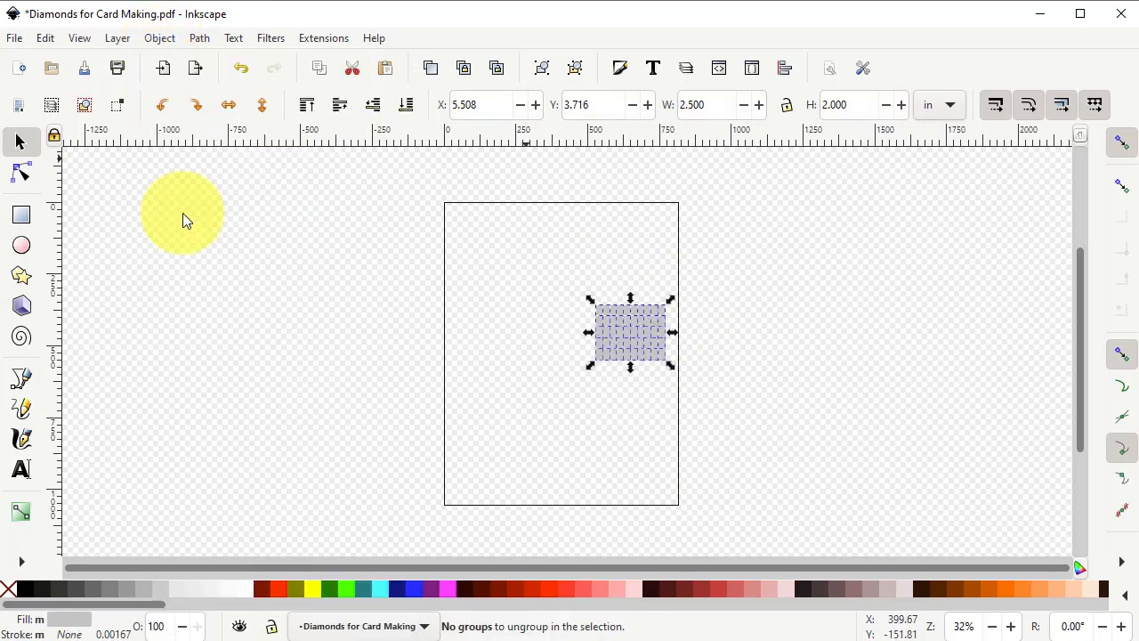
click(158, 39)
click(184, 213)
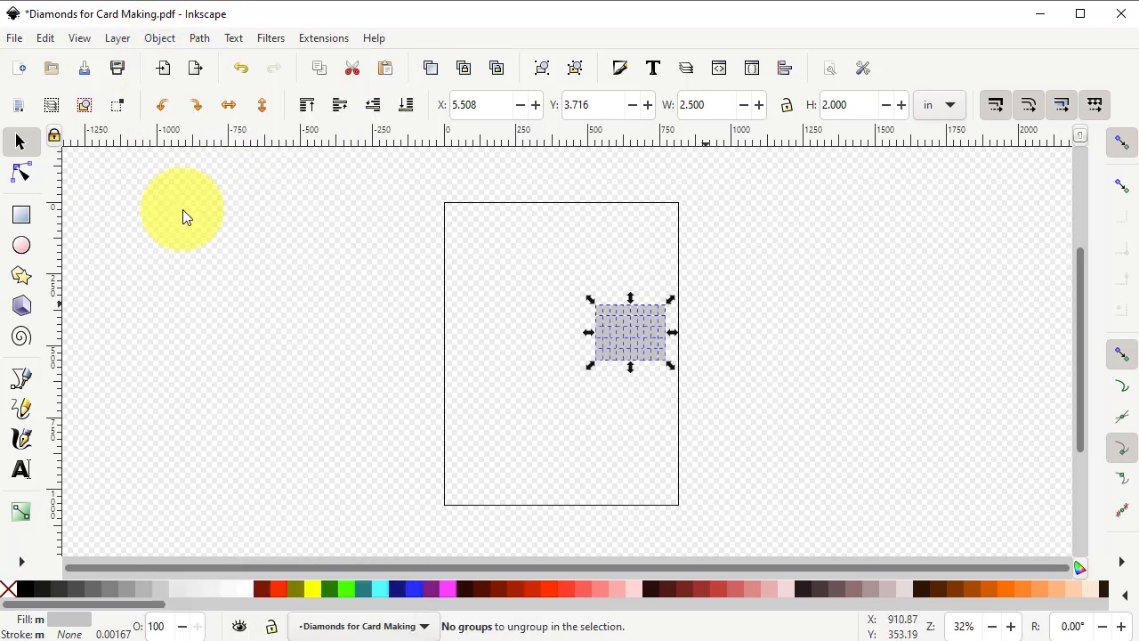
ctrl+scroll(687, 380, up, 4)
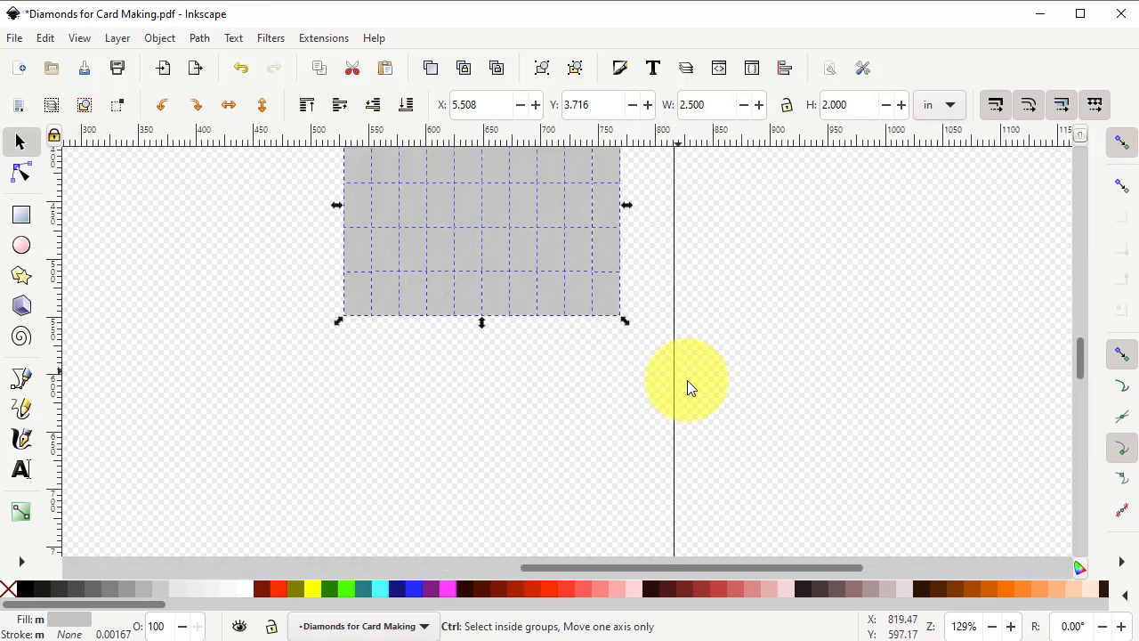
scroll(1077, 347, up, 3)
scroll(1075, 343, up, 2)
scroll(1074, 339, down, 1)
click(842, 300)
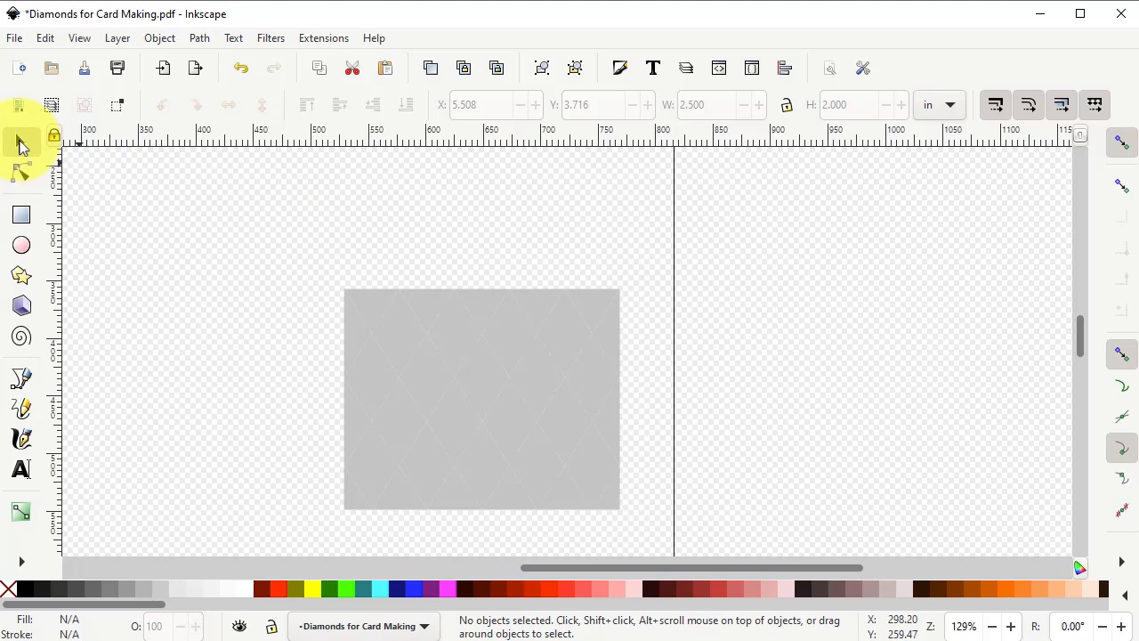
Move one diamond from the block's upper row out beyond the page edge and apply Union to its path
click(516, 346)
drag(513, 346, 756, 318)
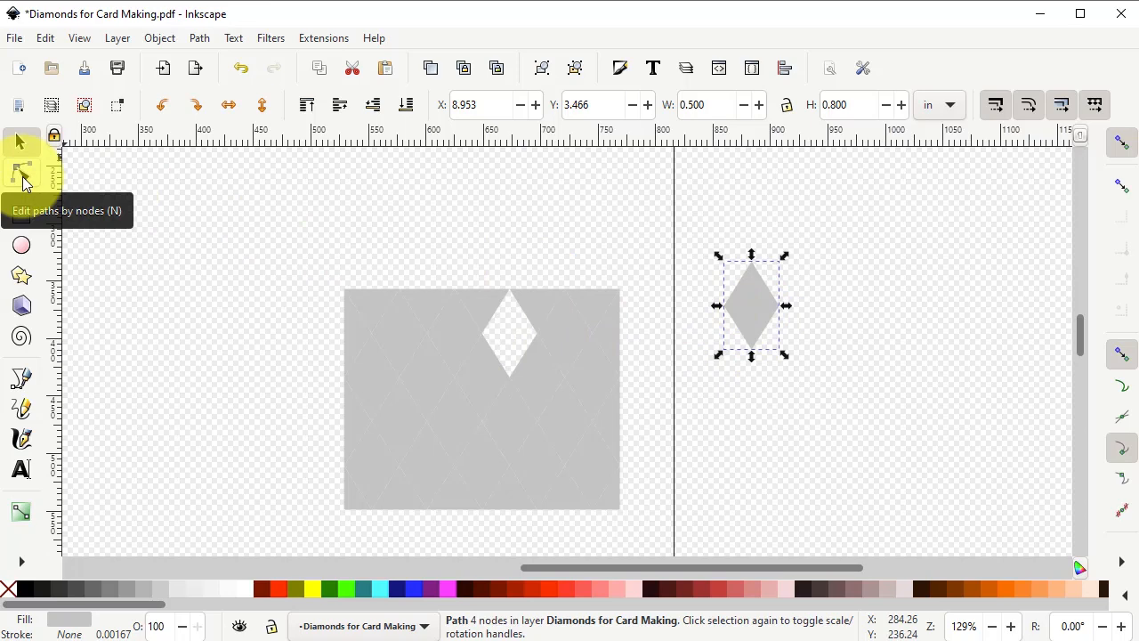
click(22, 175)
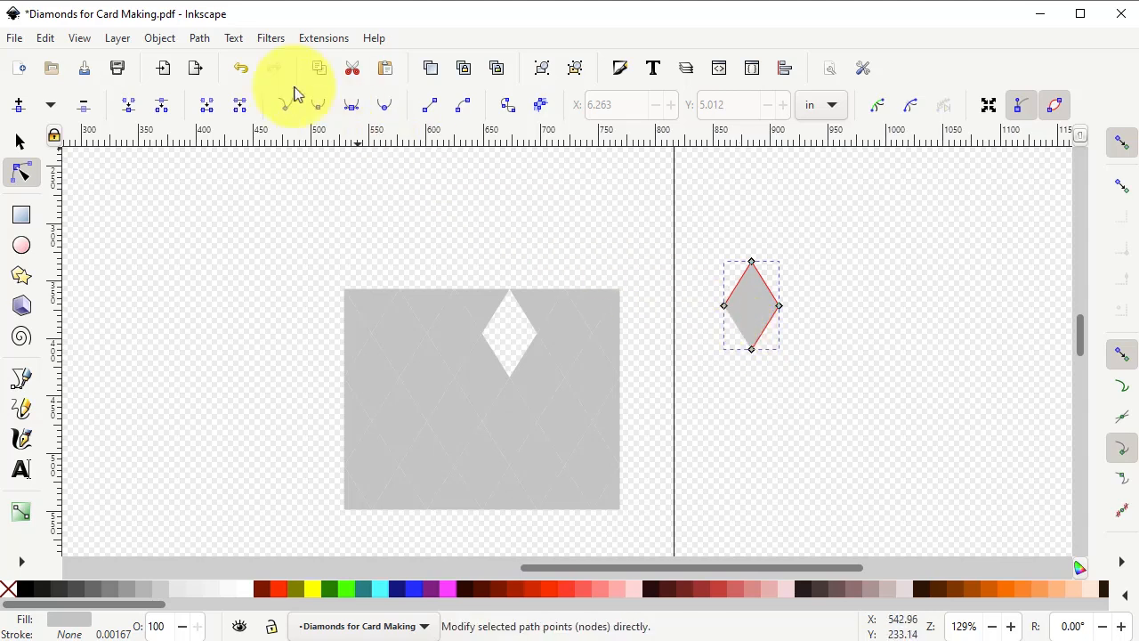
click(200, 38)
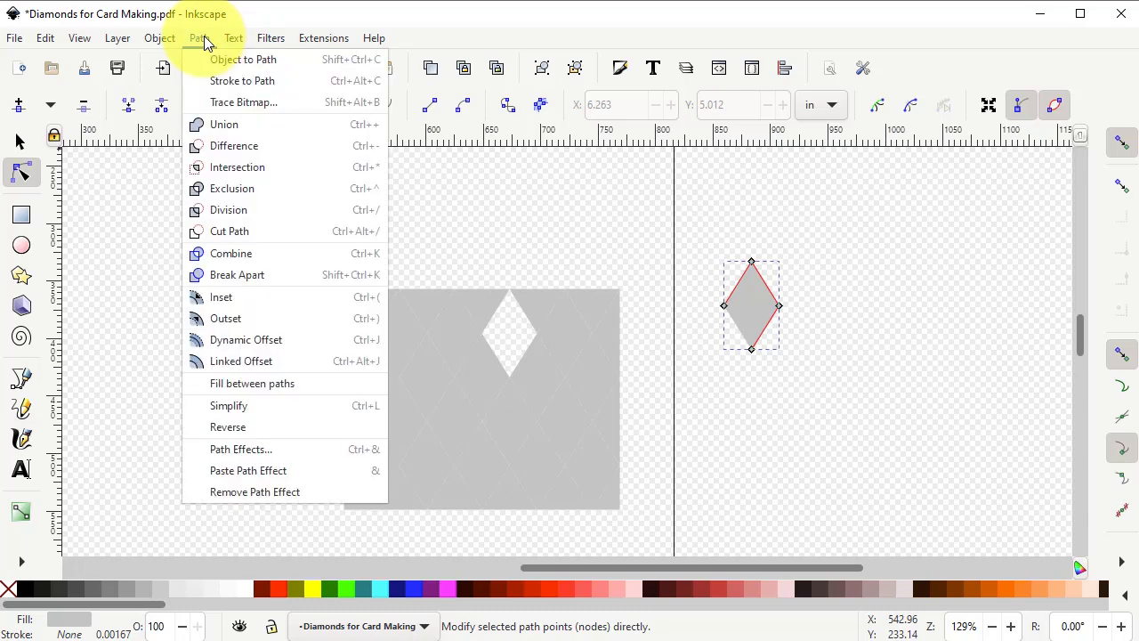
click(223, 126)
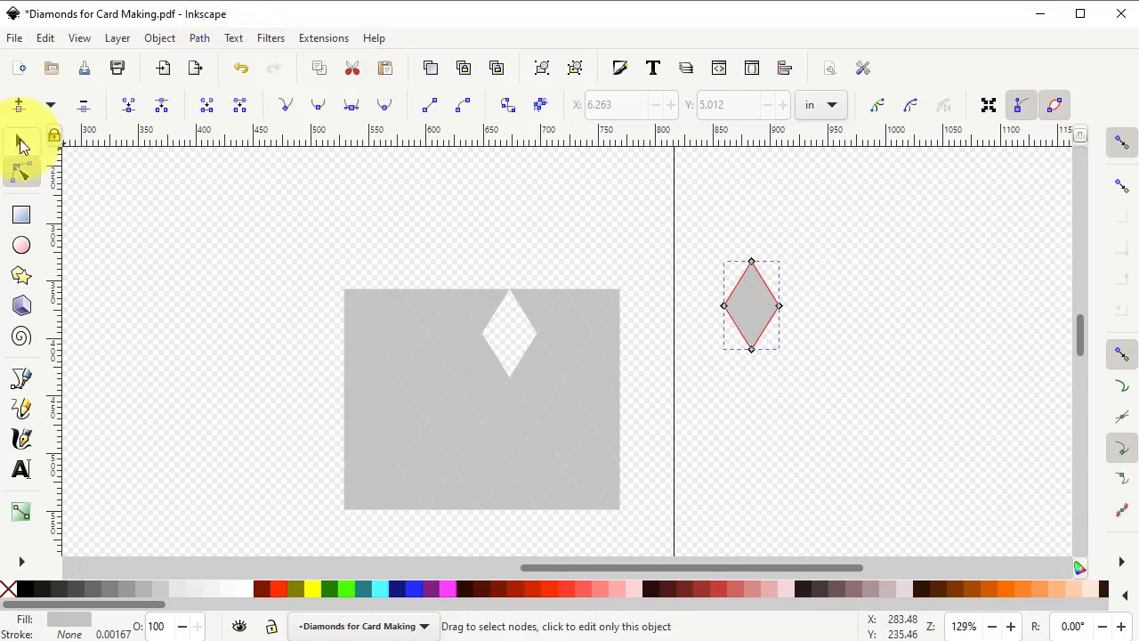
Move the separated diamond back into its gap in the block's upper row
click(21, 143)
click(755, 308)
drag(754, 308, 557, 324)
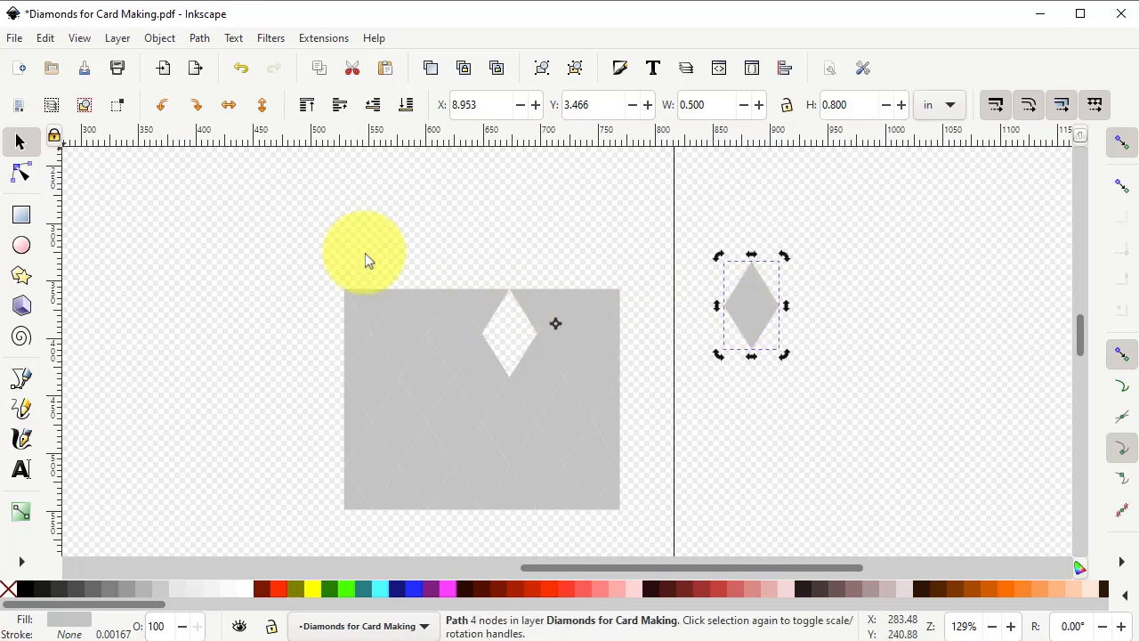
click(20, 143)
drag(755, 319, 525, 338)
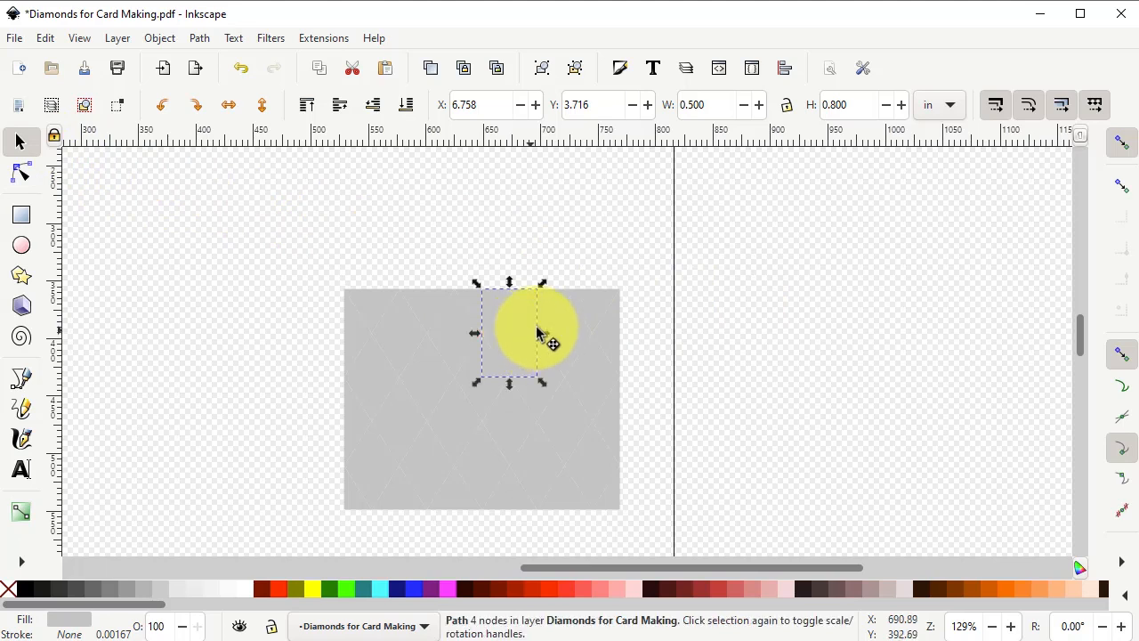
Display the nodes of the triangle in the block's upper-left corner
click(1112, 149)
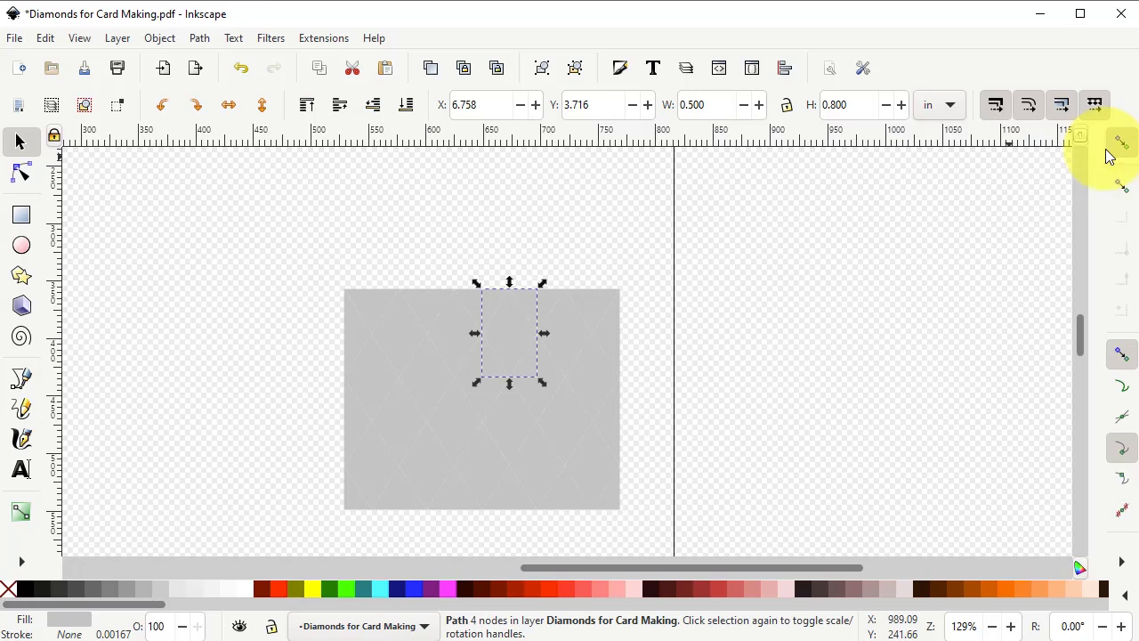
click(387, 314)
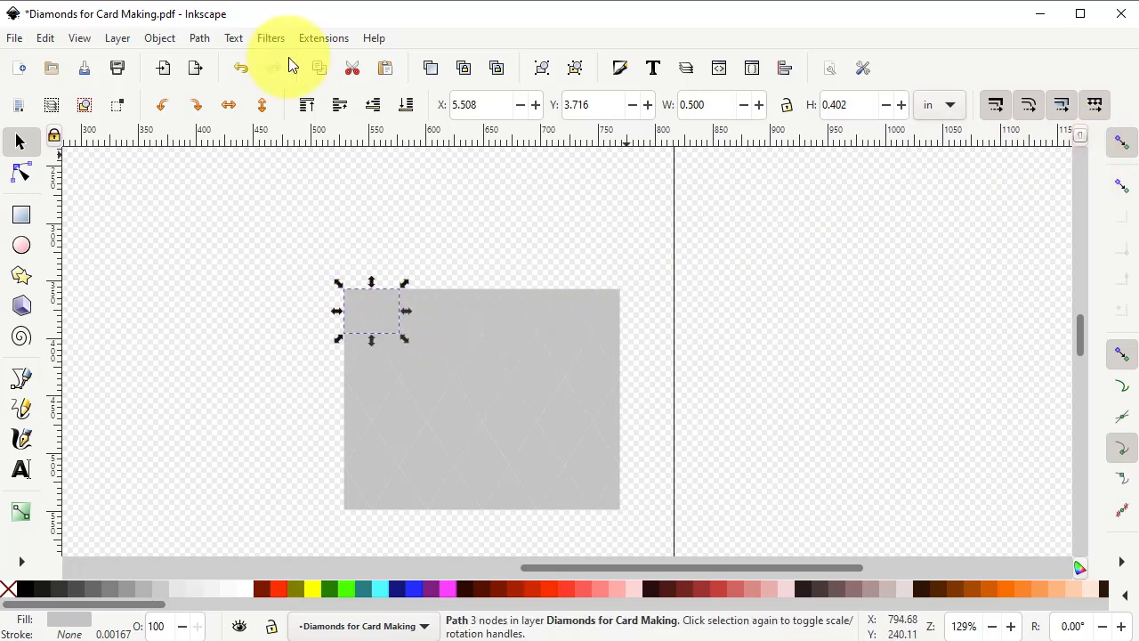
click(536, 222)
click(379, 306)
click(439, 277)
click(371, 310)
click(200, 38)
click(22, 174)
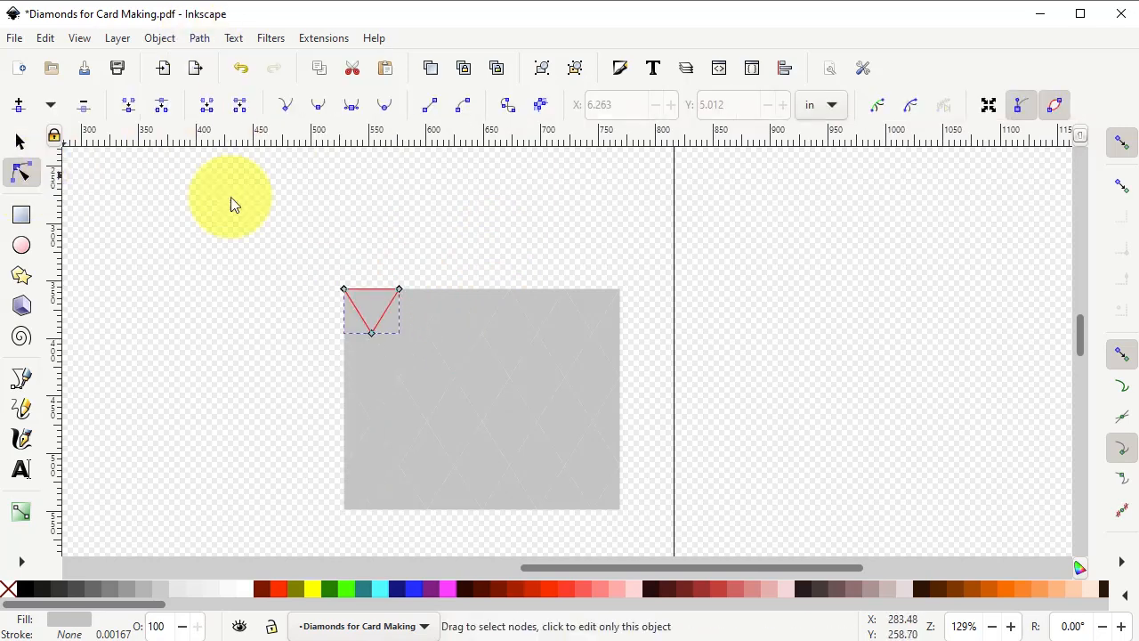
Apply Union individually to the remaining triangles along the block's top edge
click(502, 230)
click(21, 143)
click(408, 297)
click(200, 39)
click(227, 124)
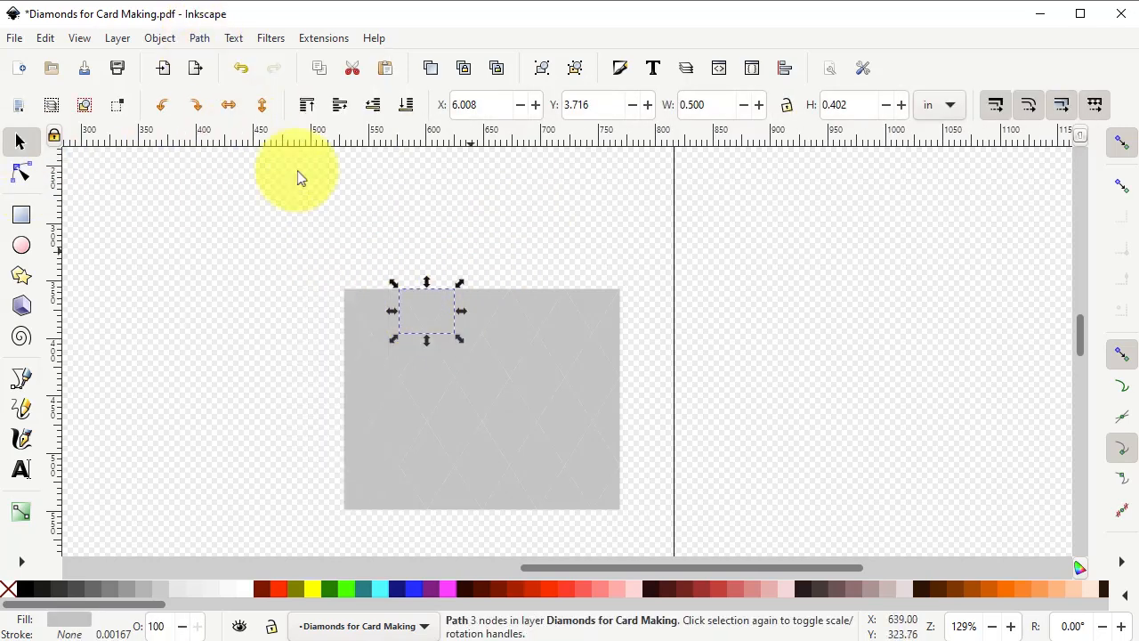
click(476, 307)
click(201, 39)
click(228, 124)
click(533, 306)
click(200, 38)
click(227, 123)
click(595, 312)
click(199, 37)
click(227, 124)
Apply Union individually to the pieces in the block's upper diamond row, working from the right edge to the left
click(610, 351)
click(200, 37)
click(227, 124)
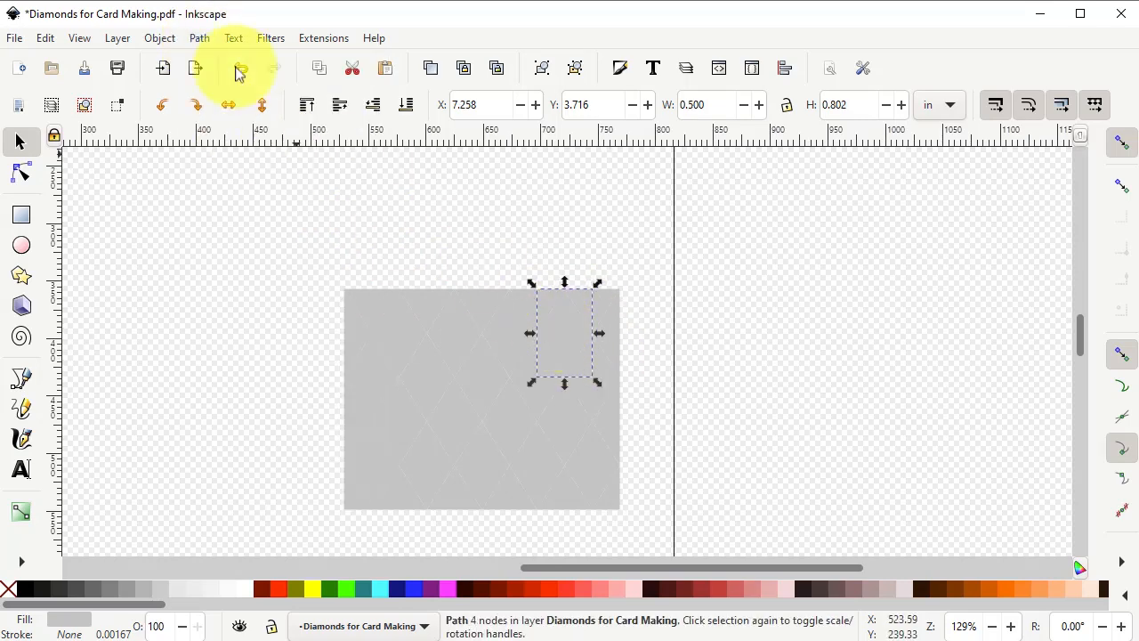
click(498, 307)
click(200, 38)
click(227, 124)
click(445, 307)
click(199, 38)
click(227, 123)
click(391, 307)
click(200, 38)
click(227, 124)
click(356, 335)
click(199, 38)
click(227, 123)
Apply Union individually to each diamond in the second row, working from left to right
click(382, 377)
click(200, 37)
click(227, 124)
click(420, 376)
click(199, 37)
click(227, 124)
click(485, 384)
click(199, 37)
click(227, 124)
click(545, 376)
click(200, 37)
click(227, 124)
click(595, 381)
click(199, 37)
click(227, 124)
Apply Union individually to each piece in the third diamond row, working from right to left
click(611, 419)
click(200, 38)
click(227, 124)
click(569, 437)
click(199, 37)
click(226, 123)
click(503, 419)
click(200, 37)
click(227, 123)
click(453, 428)
click(199, 37)
click(227, 124)
click(398, 423)
click(199, 38)
click(227, 124)
Apply Union individually to the pieces in the lowest diamond row, working from left to right
click(369, 489)
click(199, 38)
click(227, 124)
click(417, 456)
click(199, 38)
click(227, 124)
click(481, 457)
click(199, 37)
click(227, 124)
click(537, 459)
click(200, 38)
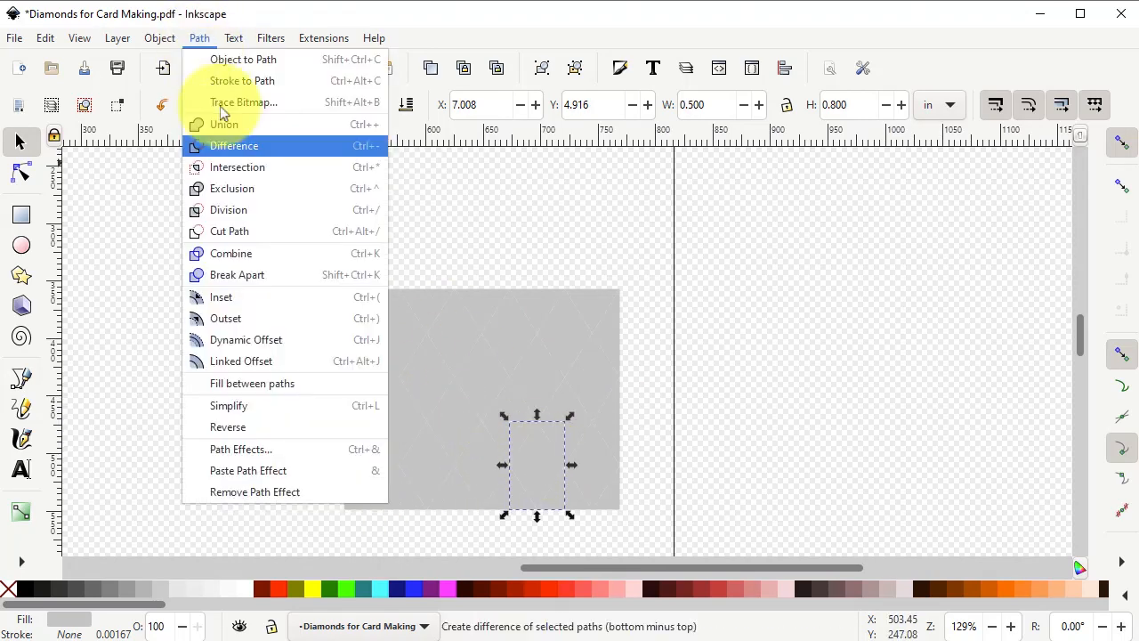
click(227, 123)
click(606, 485)
click(199, 37)
click(227, 124)
Apply Union individually to the remaining triangles along the block's bottom edge and clear the selection
click(241, 70)
click(522, 508)
click(199, 38)
click(223, 124)
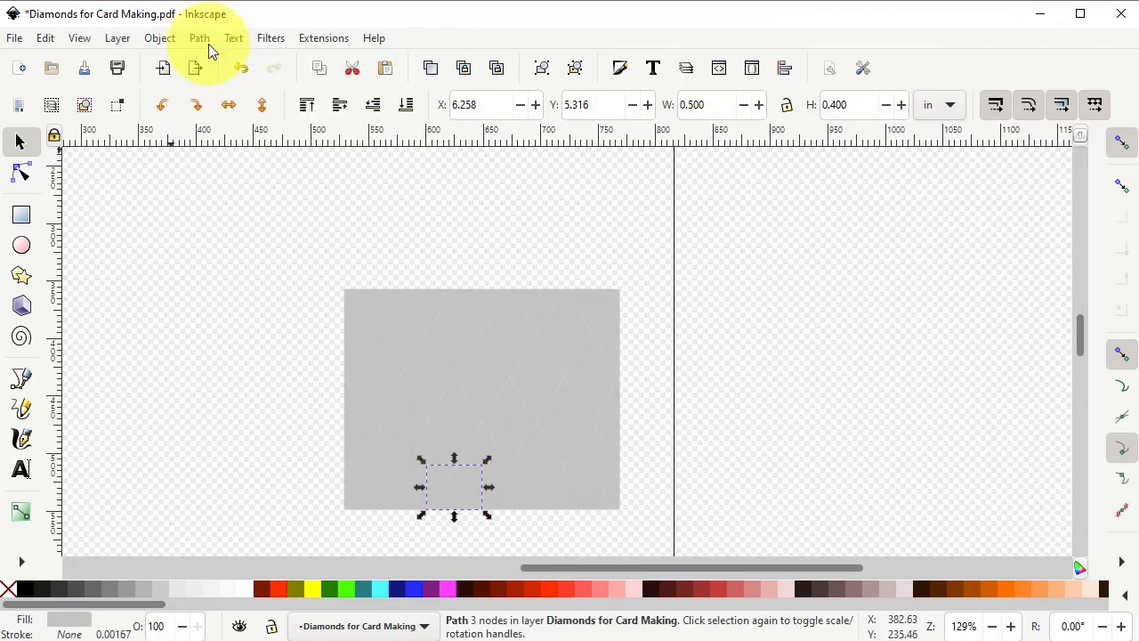
click(401, 489)
click(200, 37)
click(222, 124)
click(200, 37)
click(655, 267)
click(659, 269)
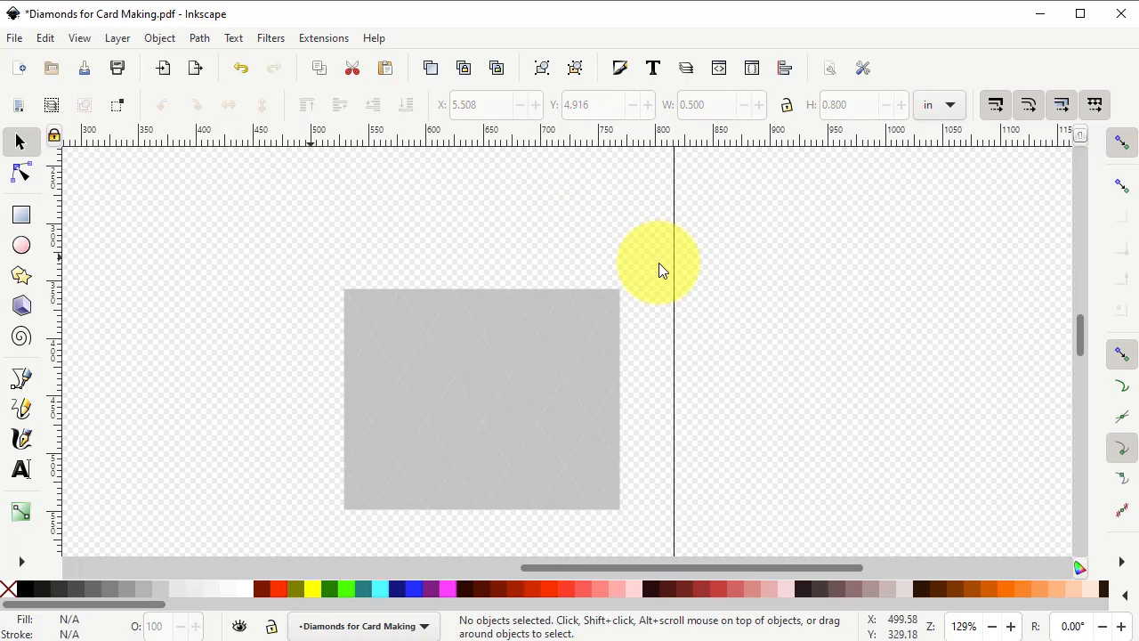
Select all the pieces of the diamond block and group them into one object
drag(306, 260, 644, 538)
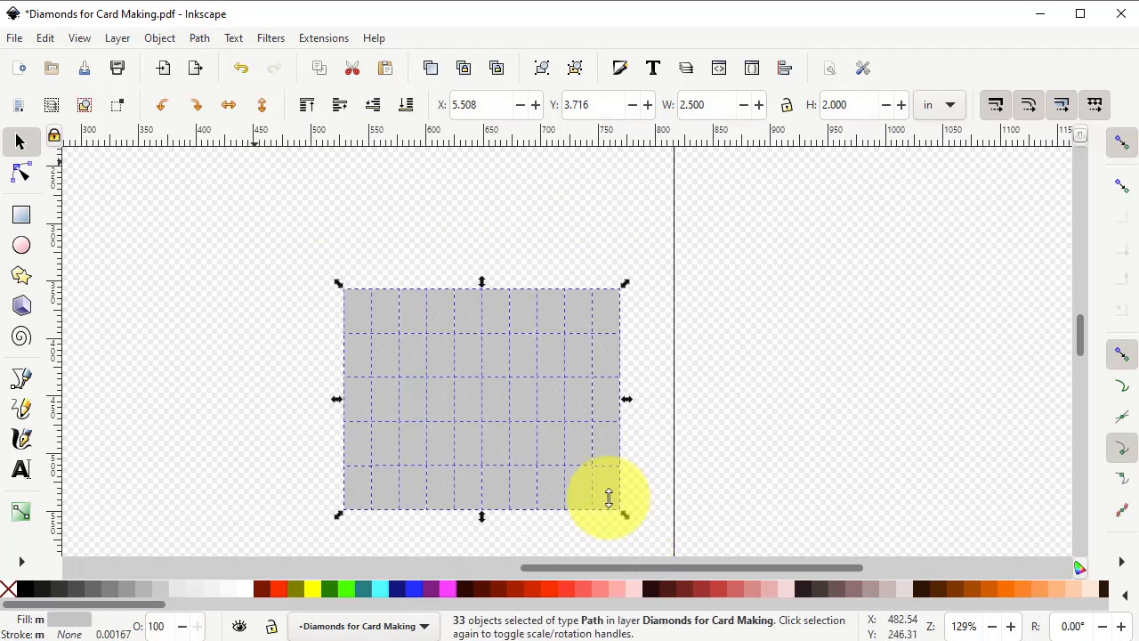
click(160, 40)
click(184, 192)
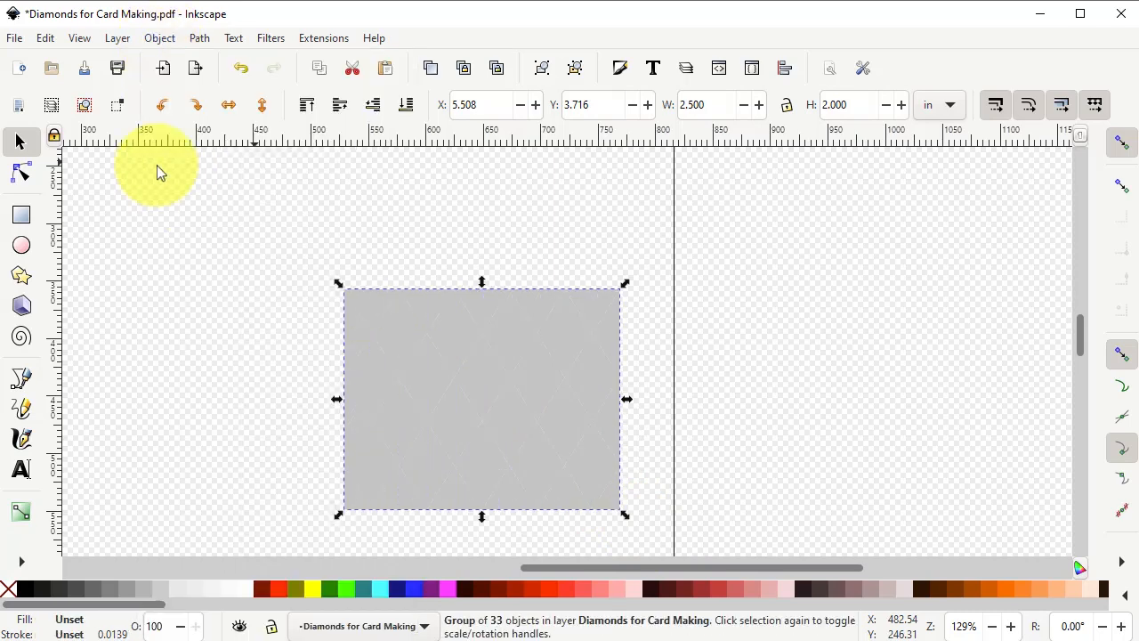
Save the drawing as EQ Diamonds in Inkscape SVG format in the Images folder
click(14, 38)
click(62, 200)
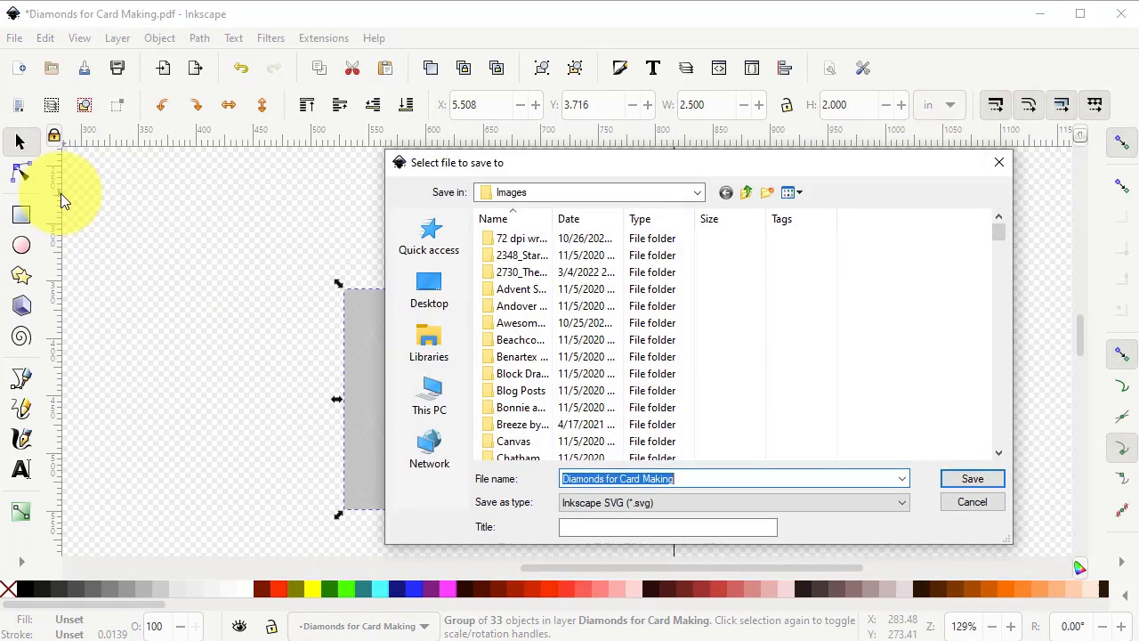
click(697, 479)
drag(693, 480, 534, 462)
text(EQ8)
key(BackSpace)
key(BackSpace)
key(BackSpace)
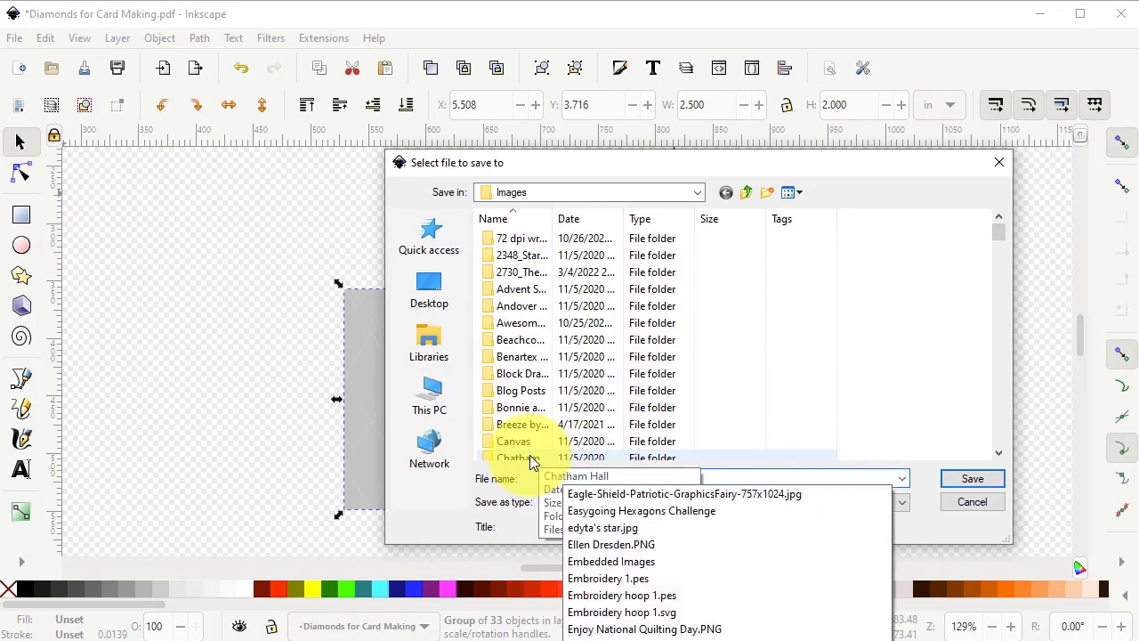
text(EQ Diamonds)
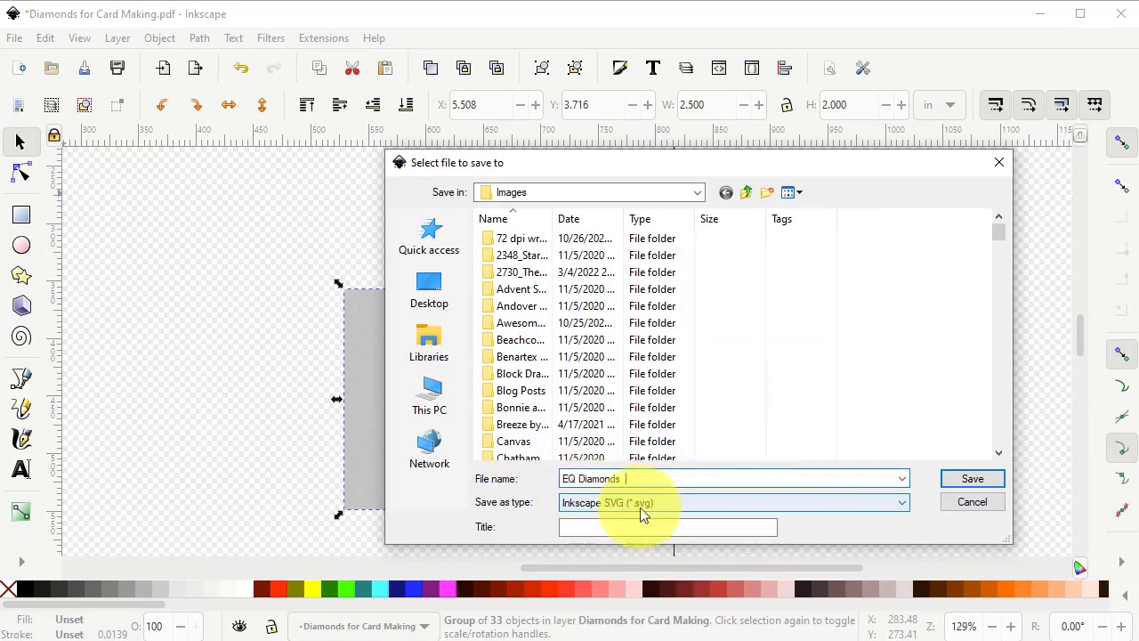
click(972, 482)
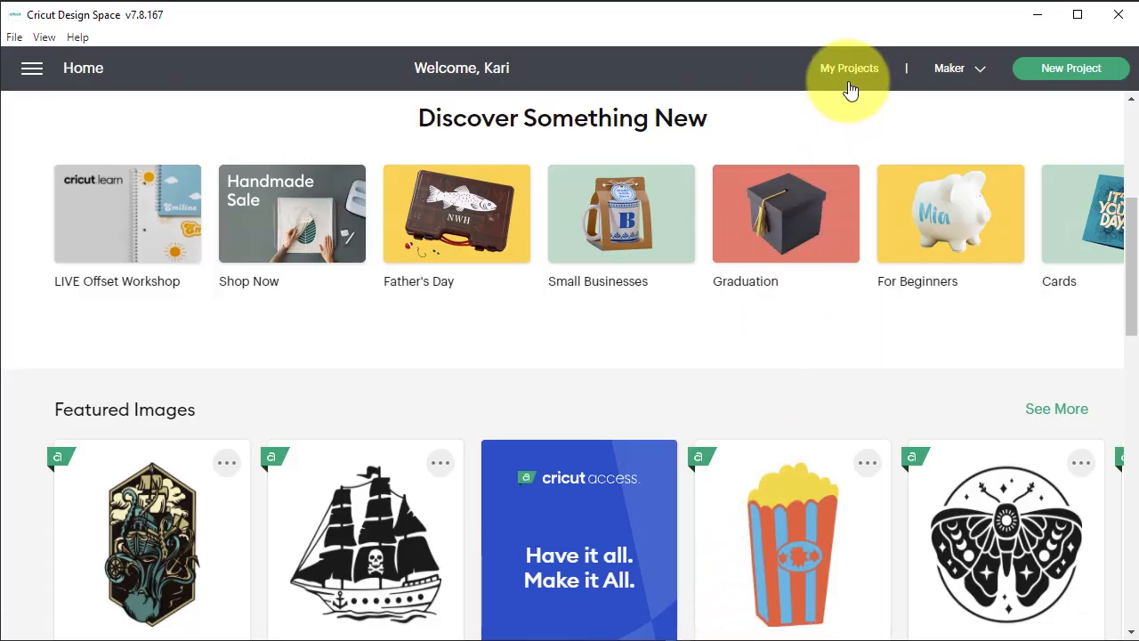
Switch to Cricut Design Space, start a new project and begin uploading an image by browsing for a file
click(1083, 80)
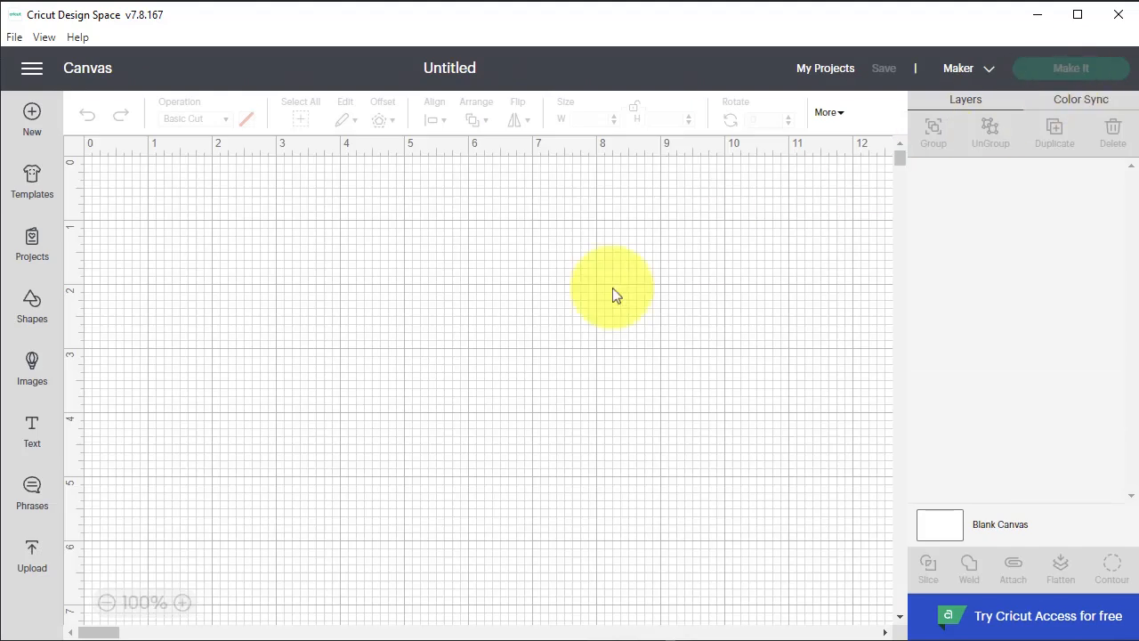
click(32, 553)
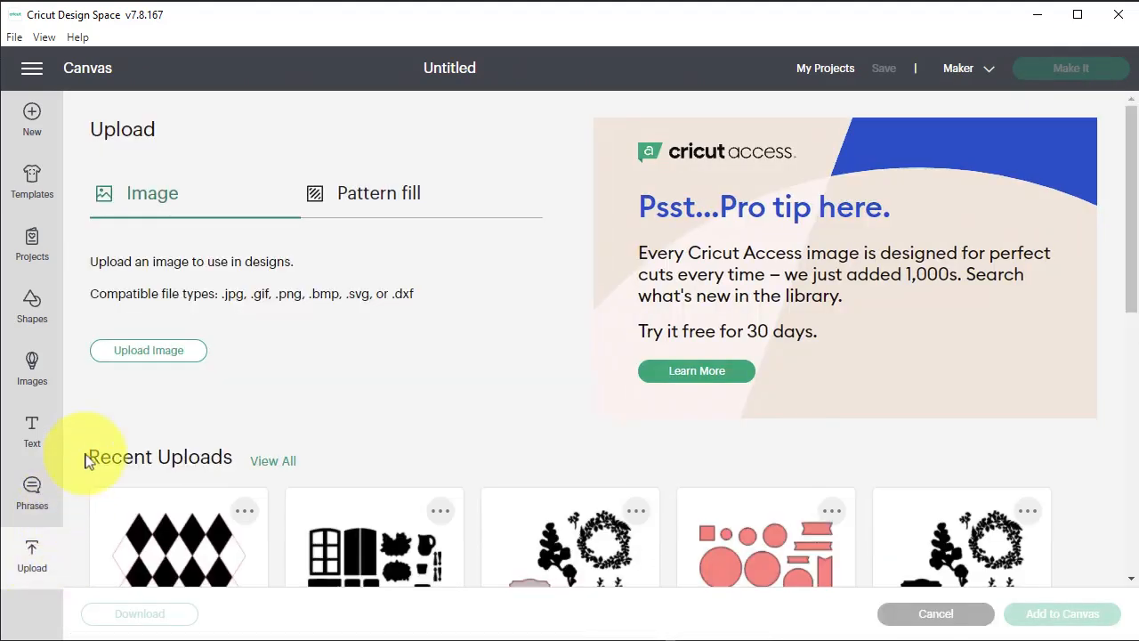
click(138, 352)
click(598, 355)
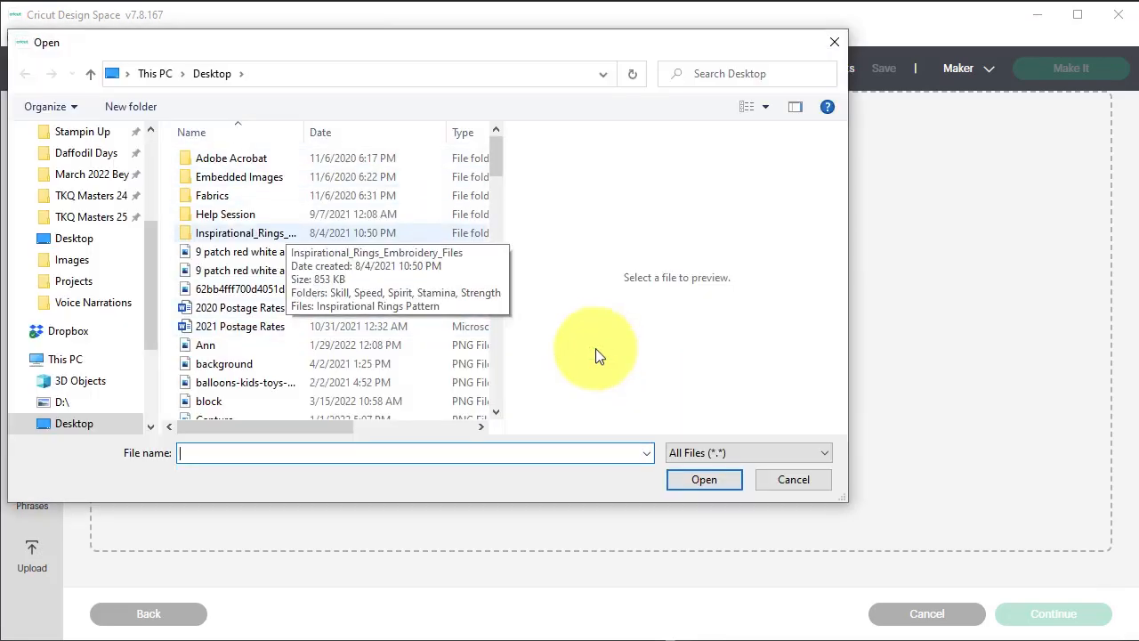
Open the EQ Diamonds SVG from the My EQ8 Images folder, filtering the files to May 13, 2022
drag(159, 267, 152, 165)
click(81, 211)
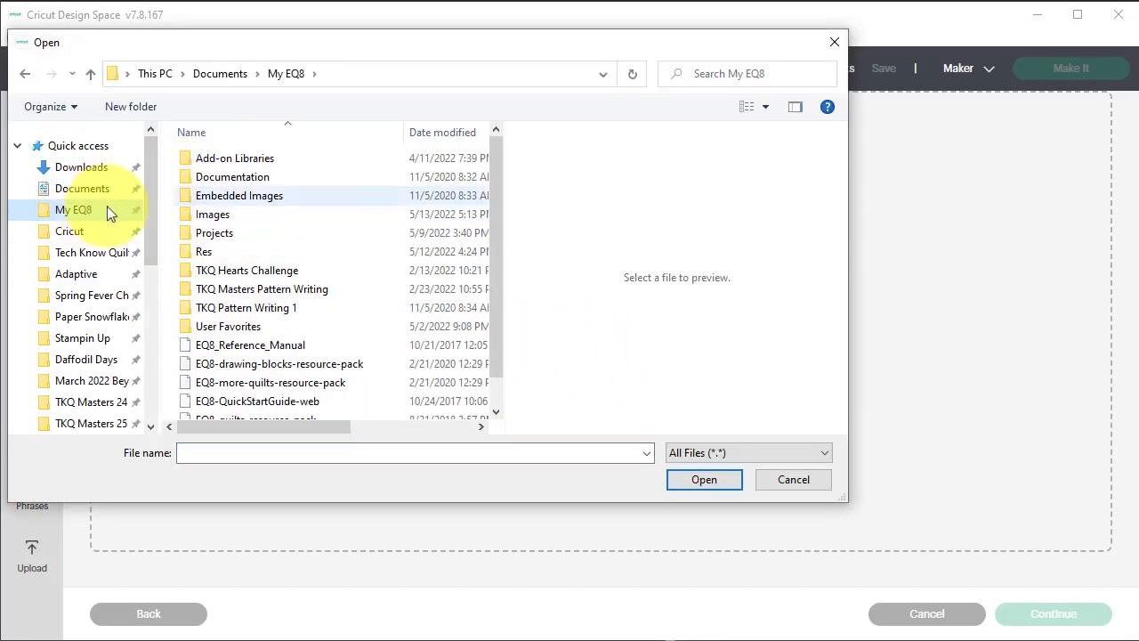
double_click(218, 212)
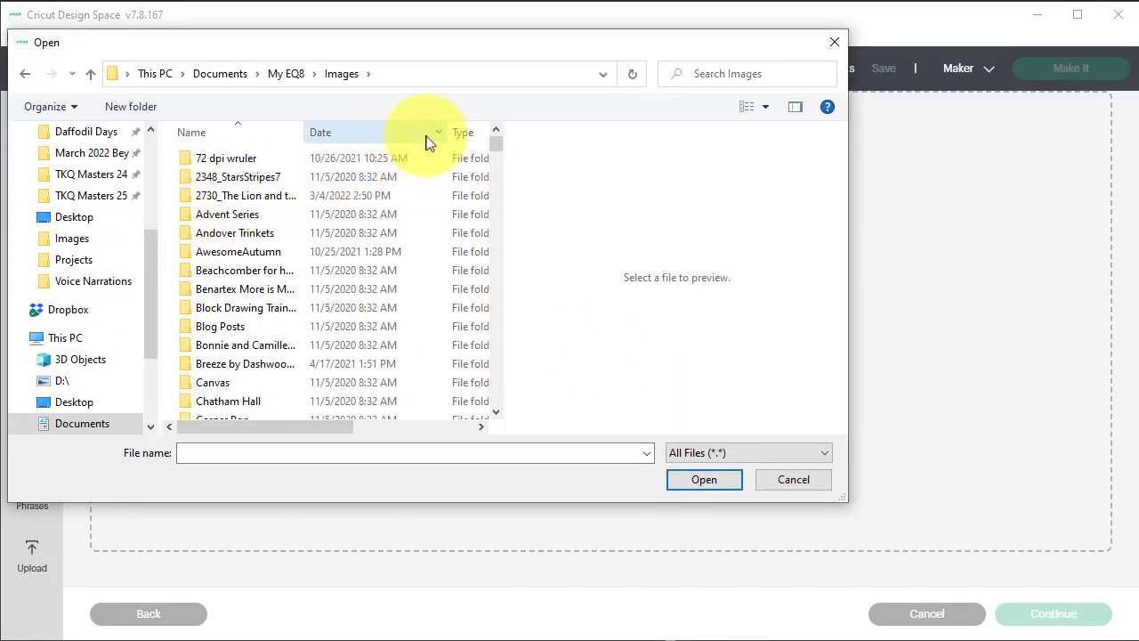
click(440, 132)
click(611, 234)
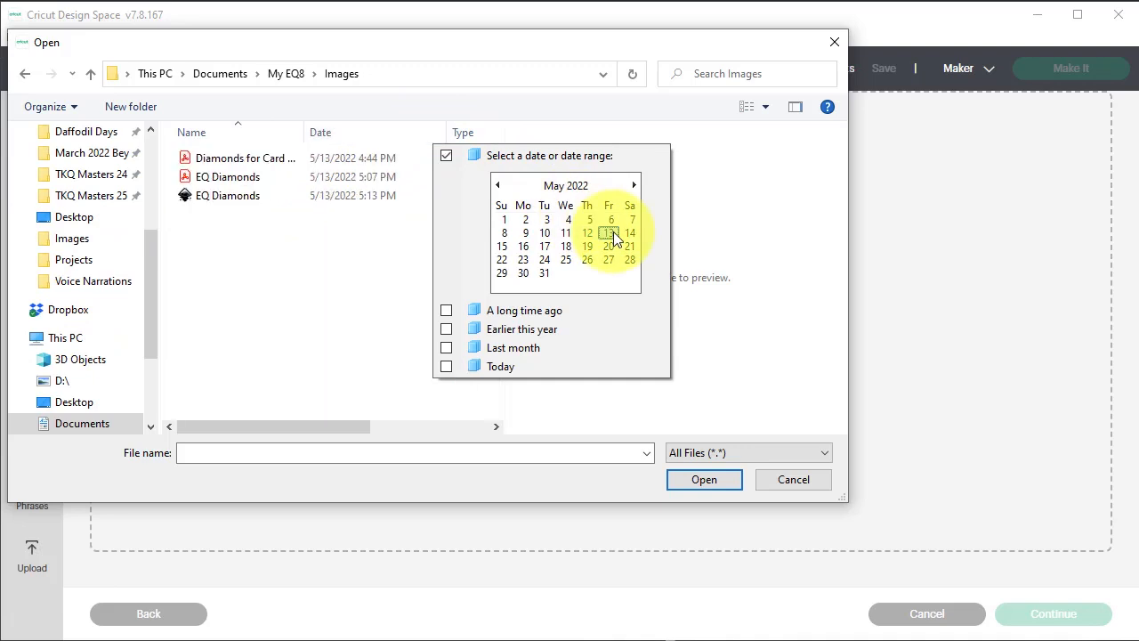
click(267, 192)
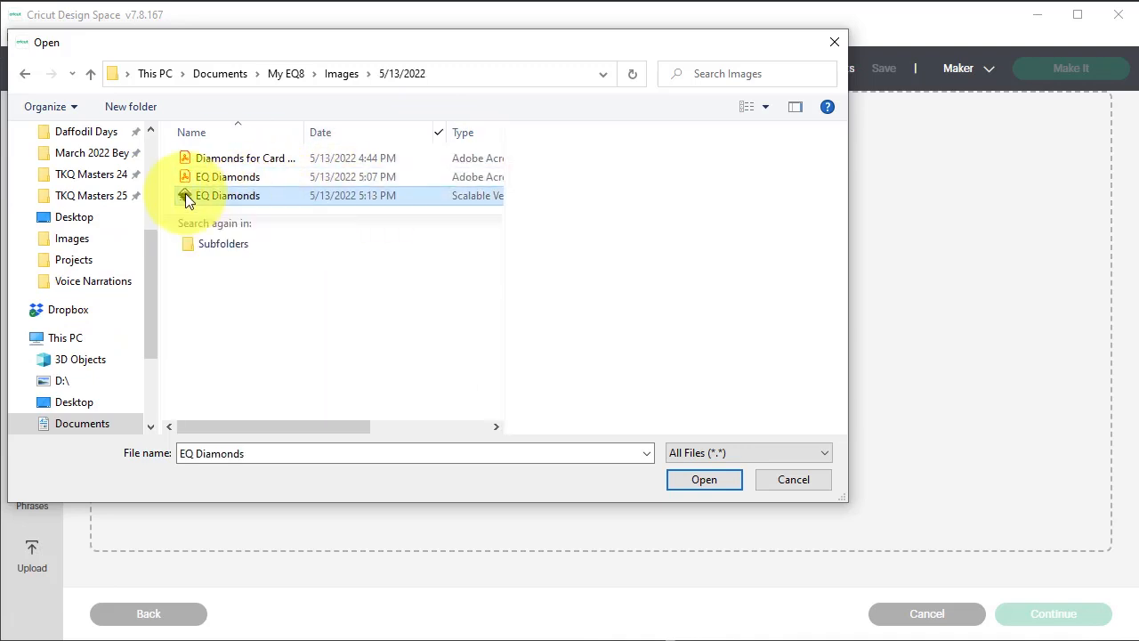
click(709, 483)
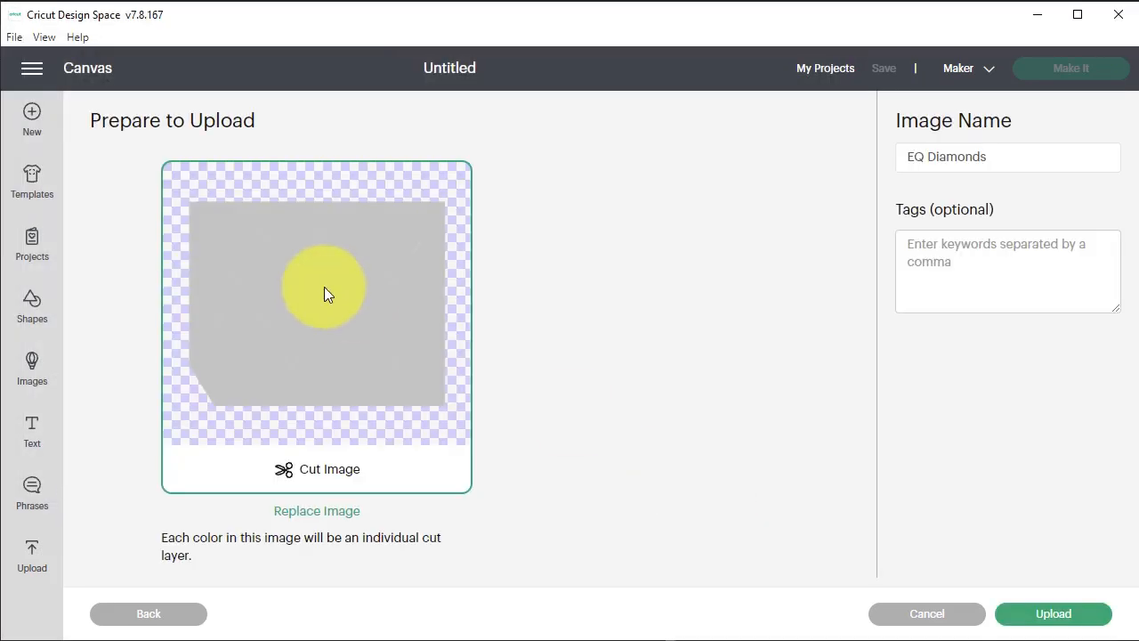
Upload the EQ Diamonds cut image and add it from the recent uploads to the canvas
click(1062, 619)
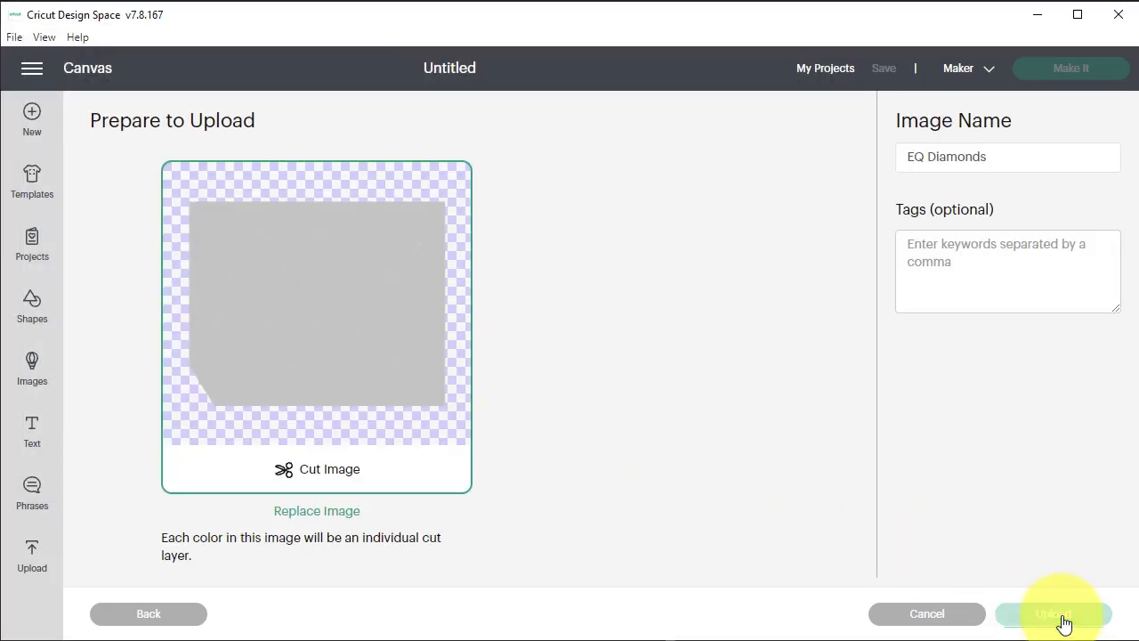
scroll(326, 437, down, 3)
click(157, 311)
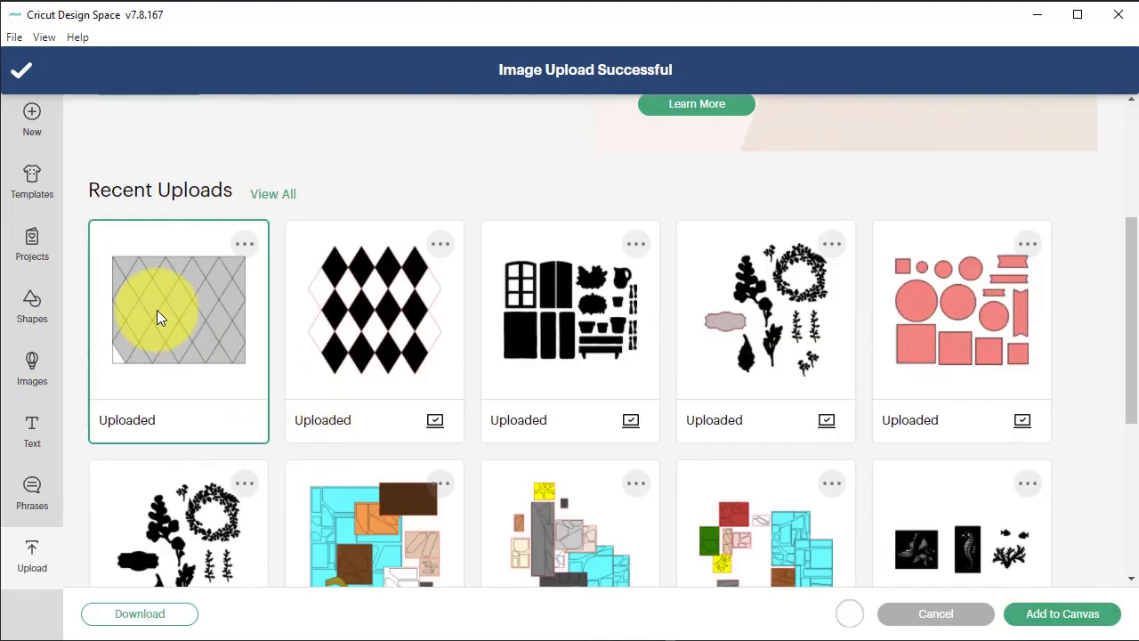
click(1086, 621)
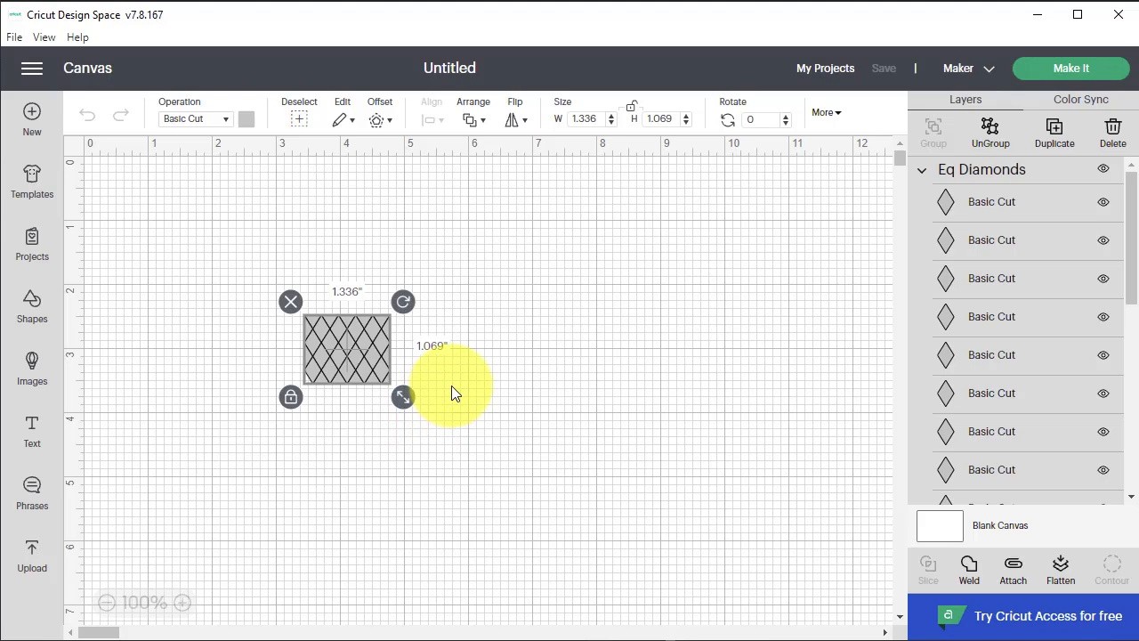
Set the diamond block's width to 2.5 inches with its proportions locked, then deselect it
click(632, 110)
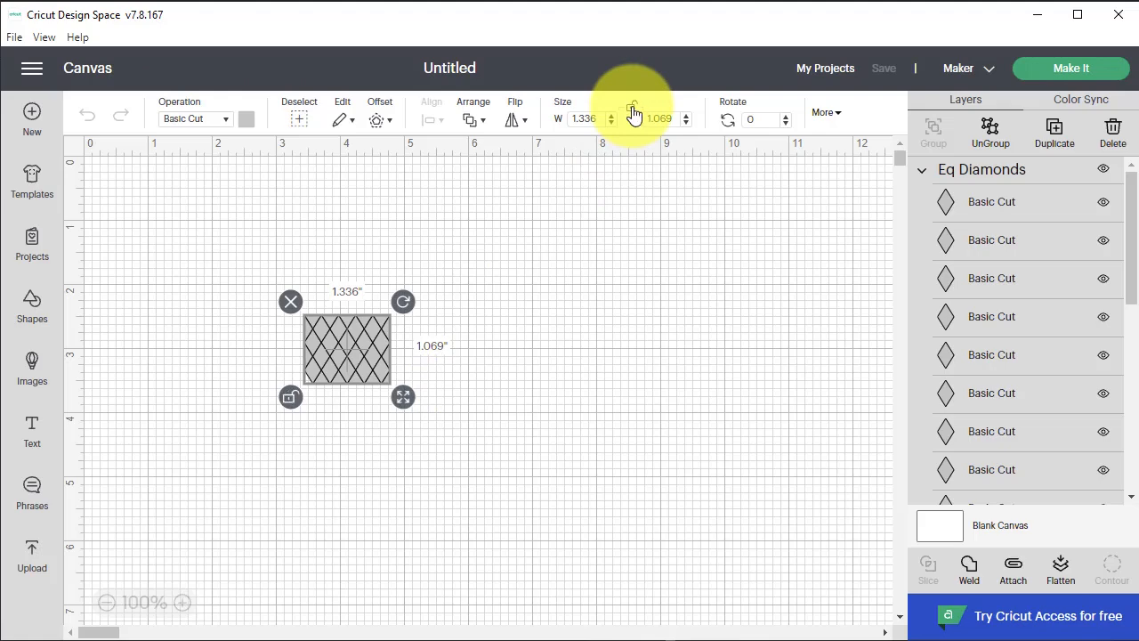
click(632, 110)
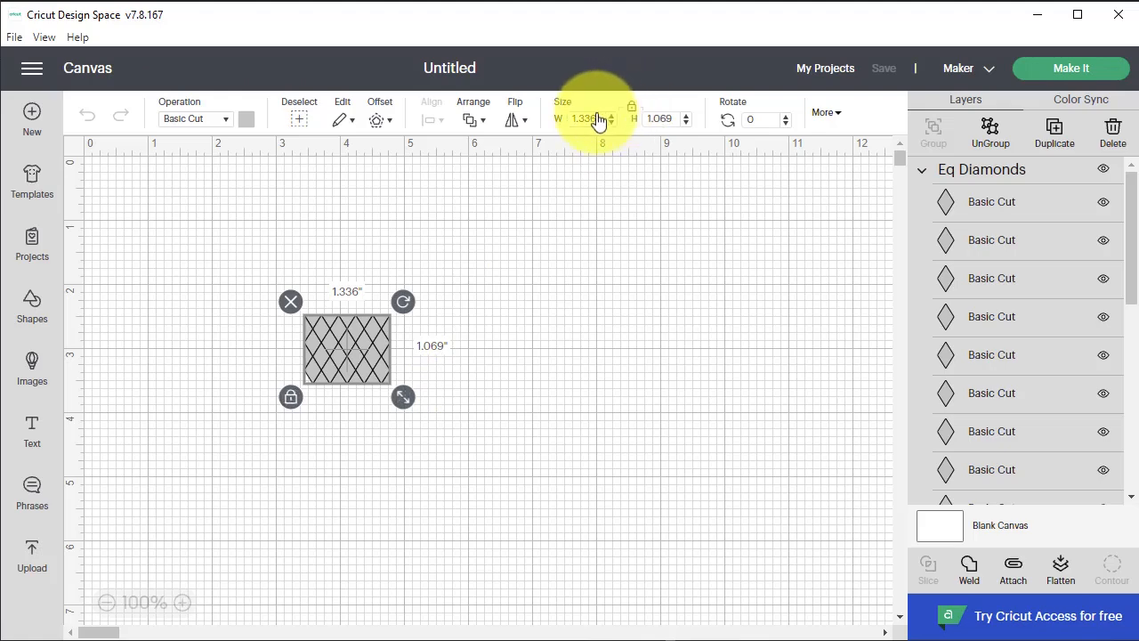
click(572, 119)
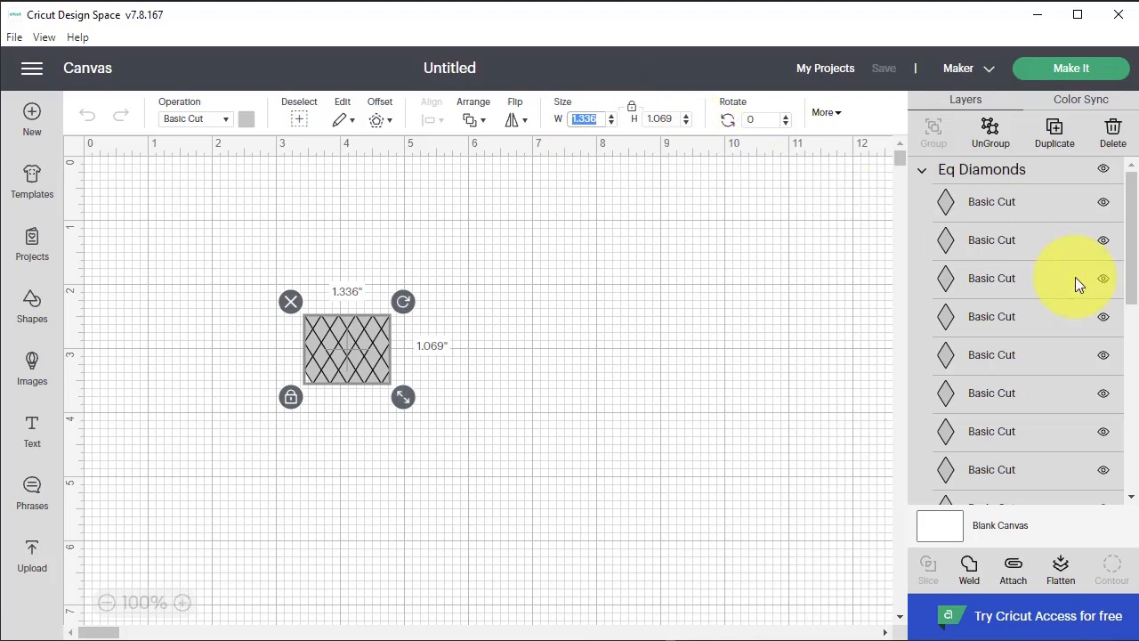
text(2.5)
key(Return)
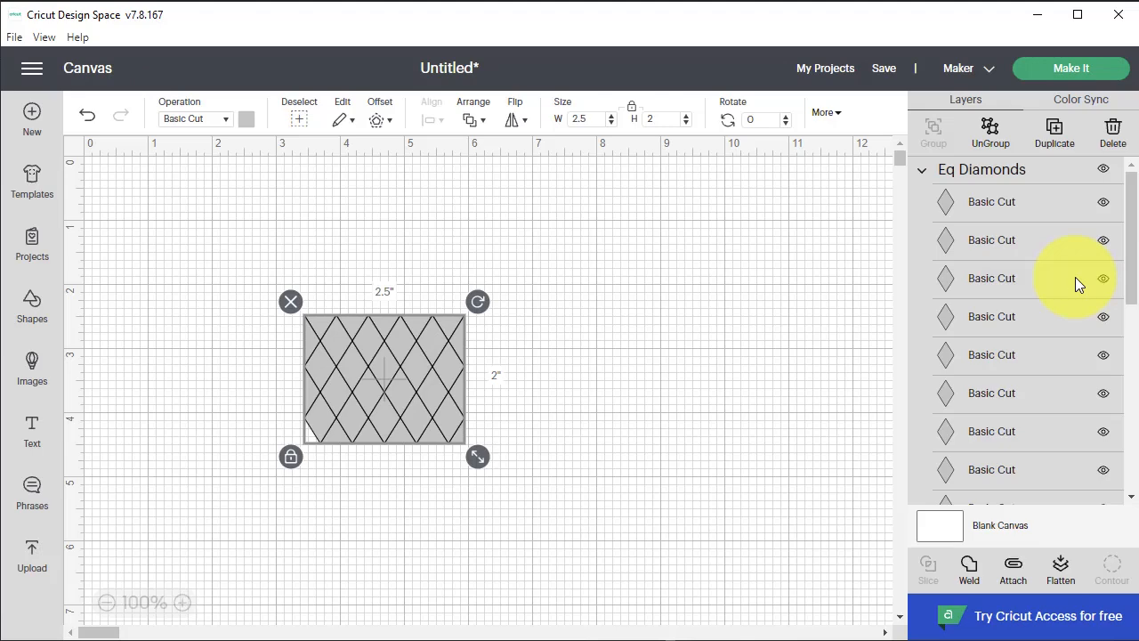
click(525, 392)
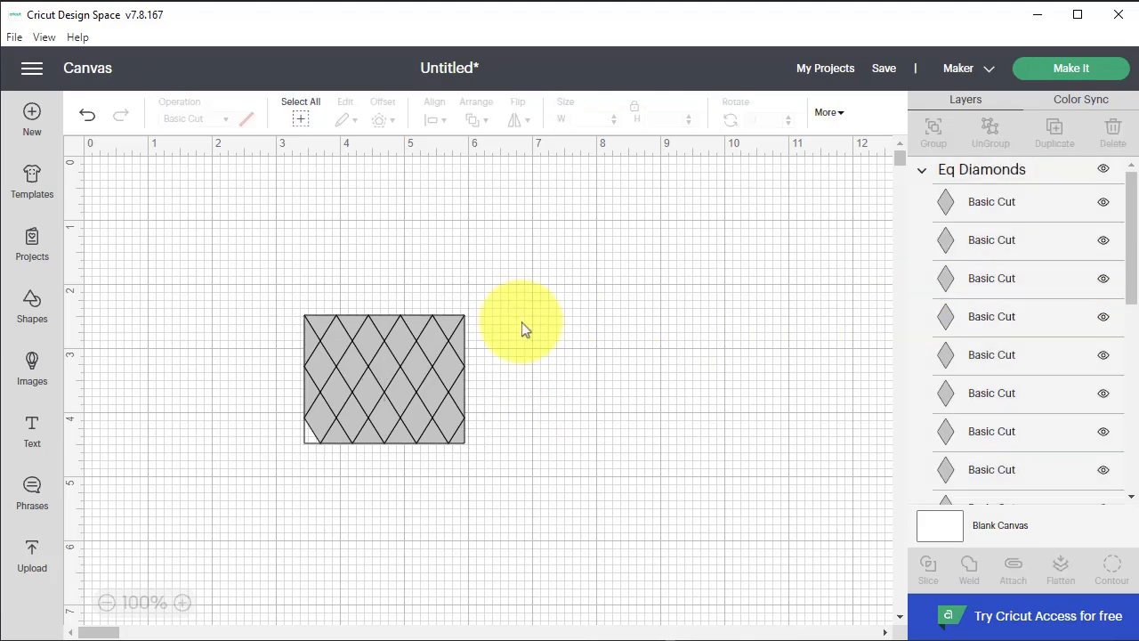
Attach all the pieces of the diamond block together and send the project to the cutting mat preview
drag(223, 266, 516, 509)
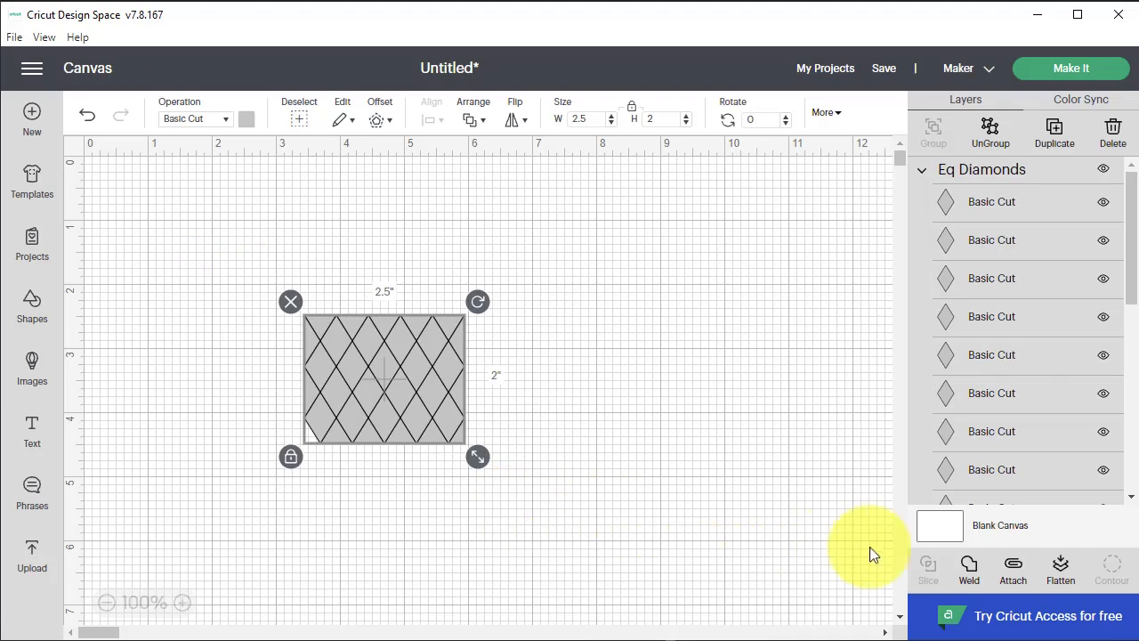
click(1015, 569)
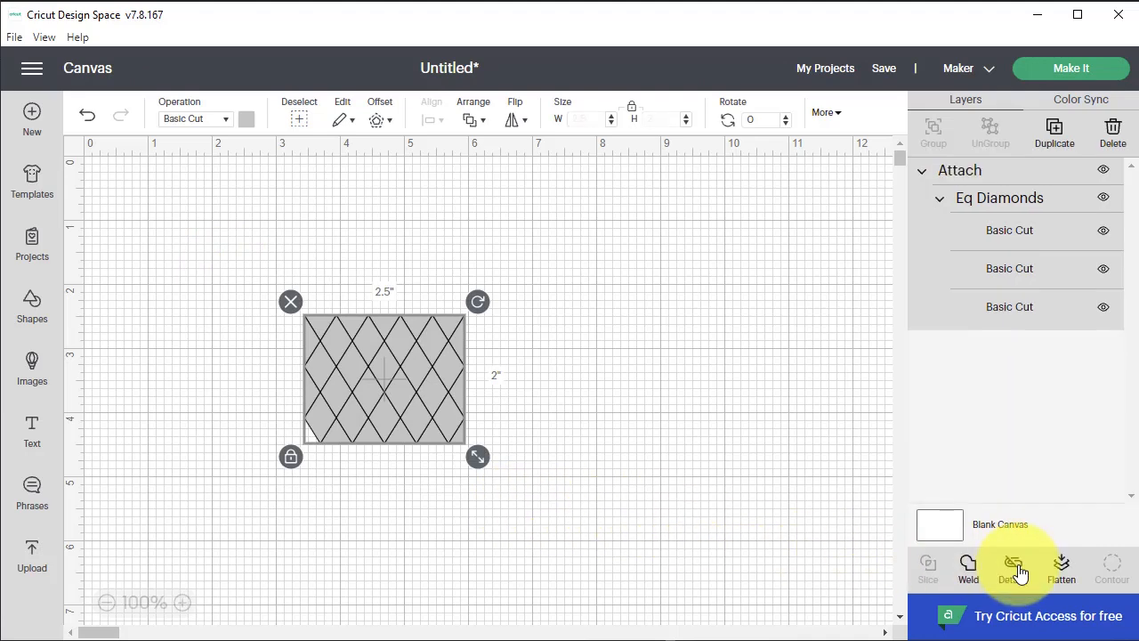
click(1068, 79)
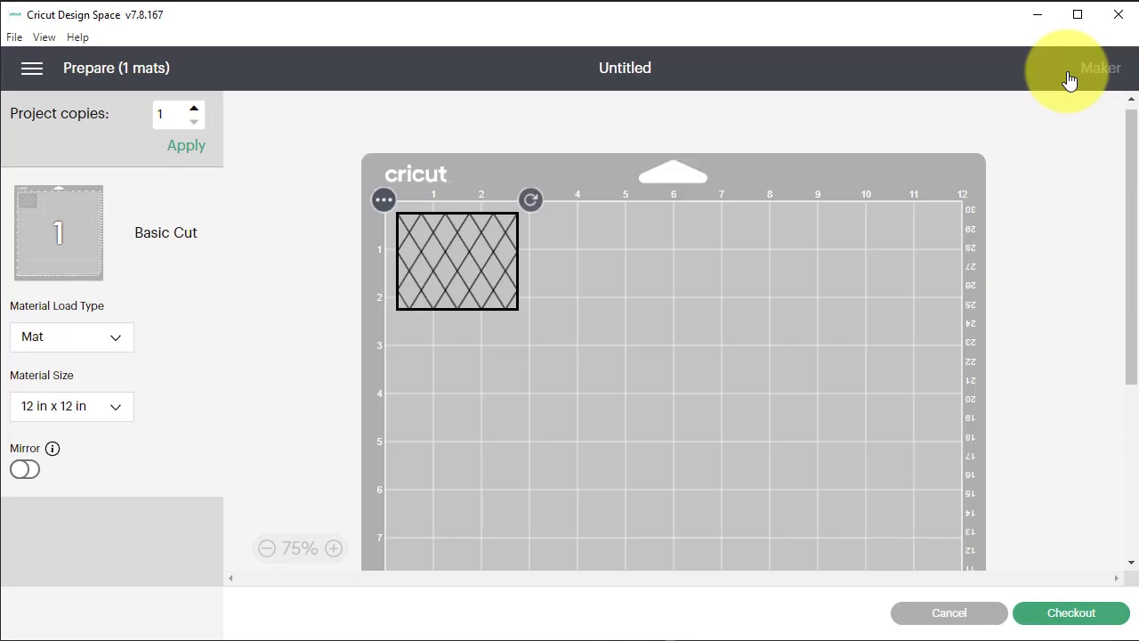